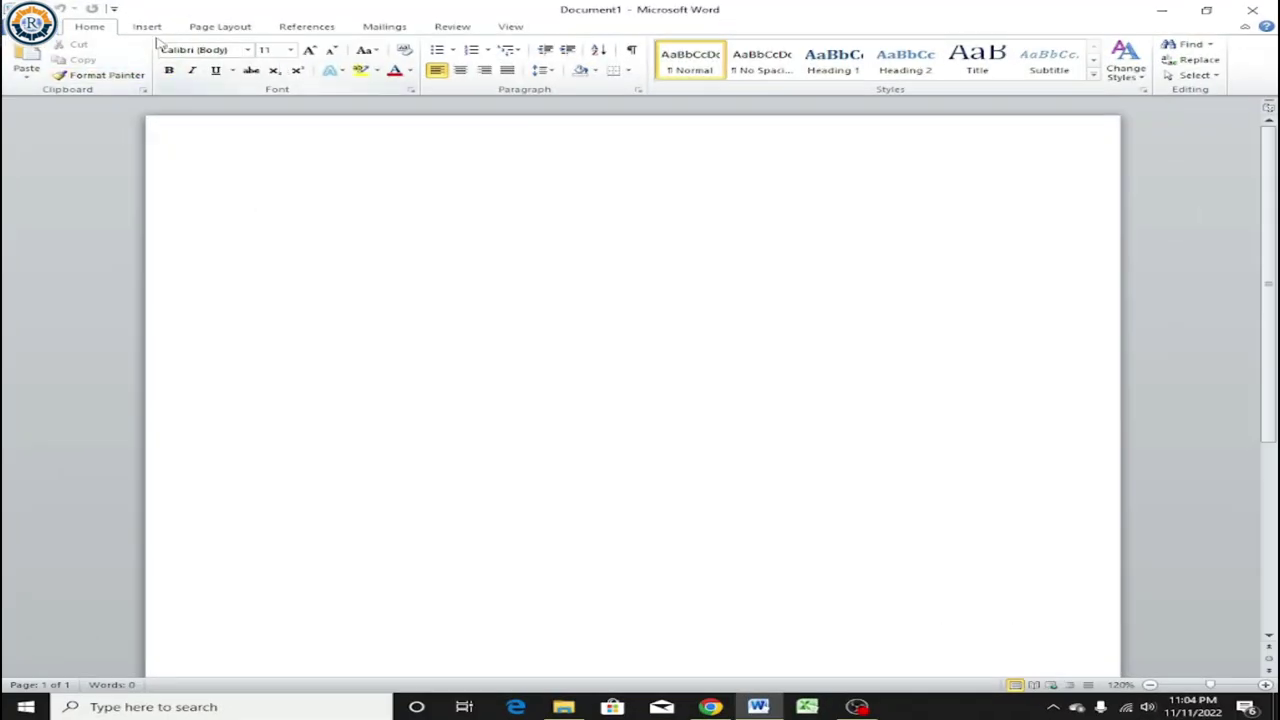
- Switch the ribbon of the blank Document1 to the Insert tab
left_click(147, 27)
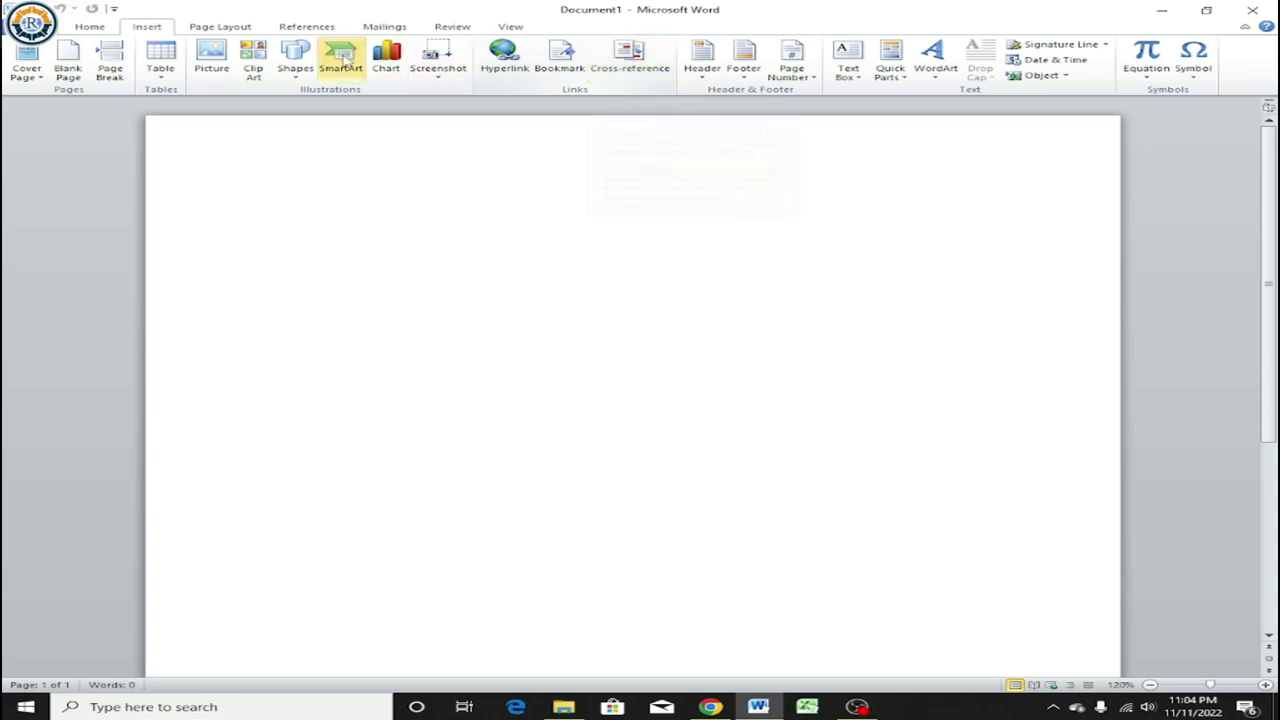
- Show Page Layout, then minimize, restore, restore down, maximize and finally close the Word window
left_click(220, 27)
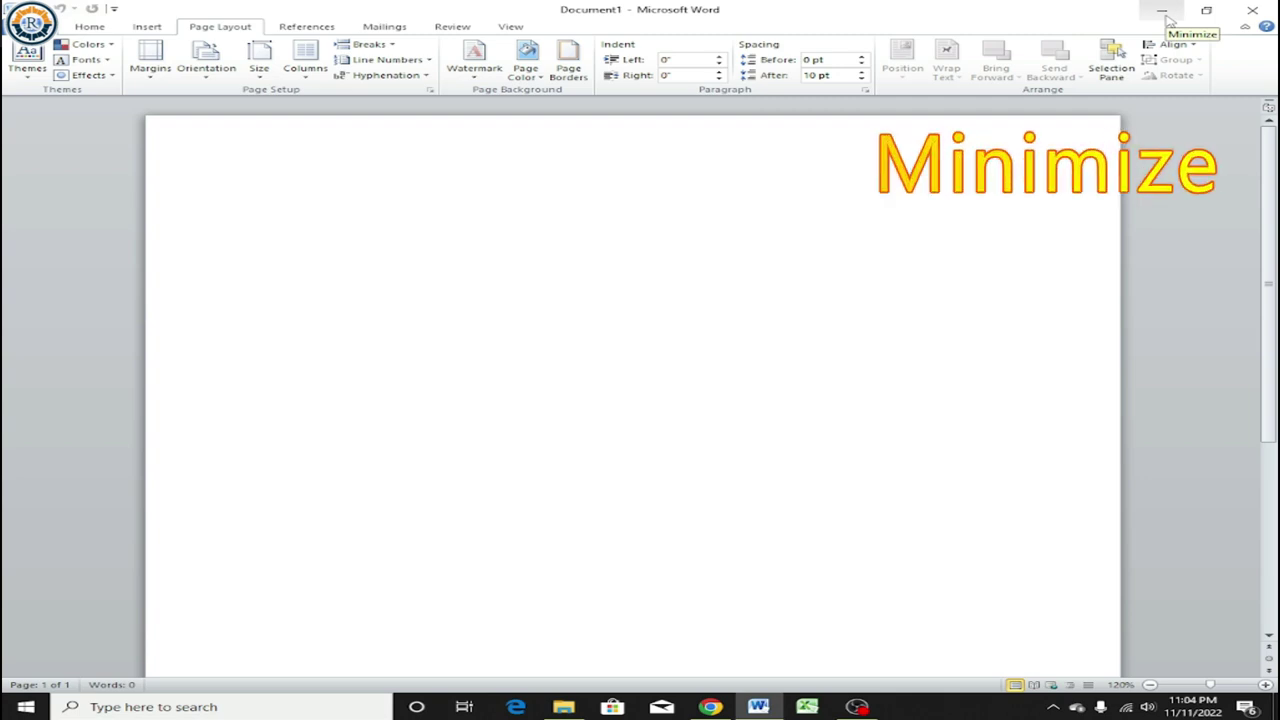
left_click(1163, 12)
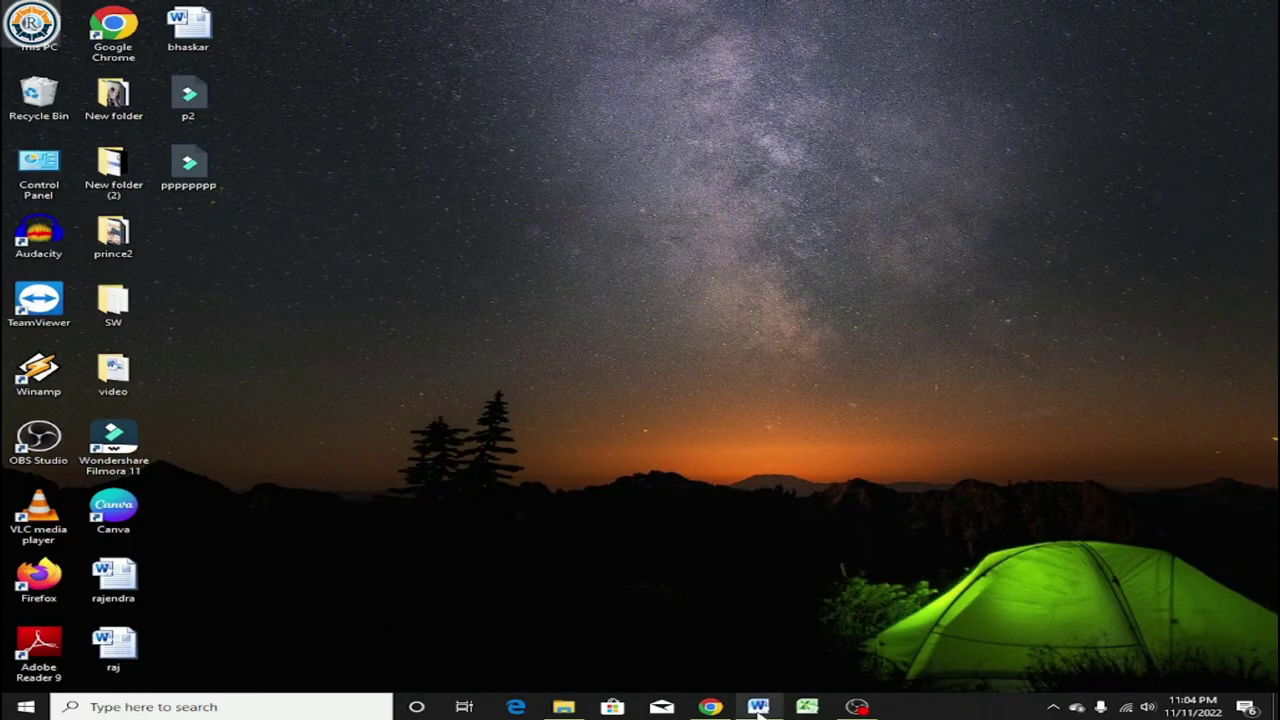
left_click(762, 700)
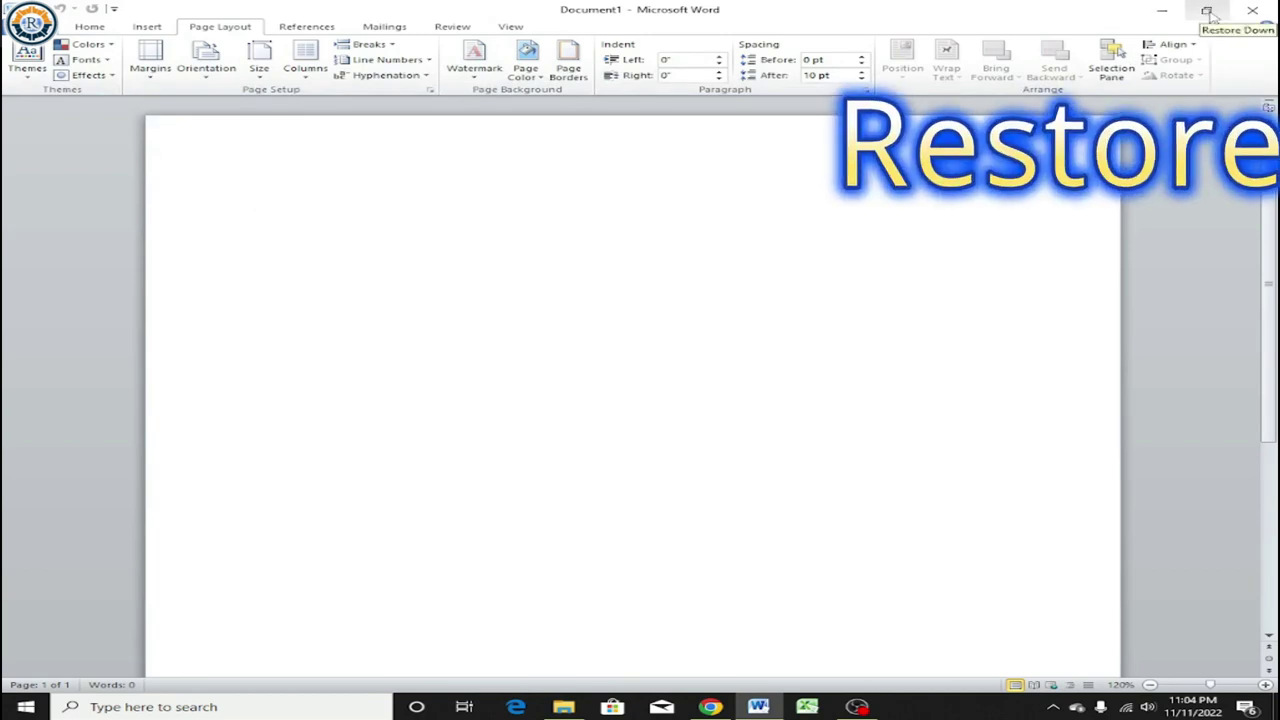
left_click(1207, 12)
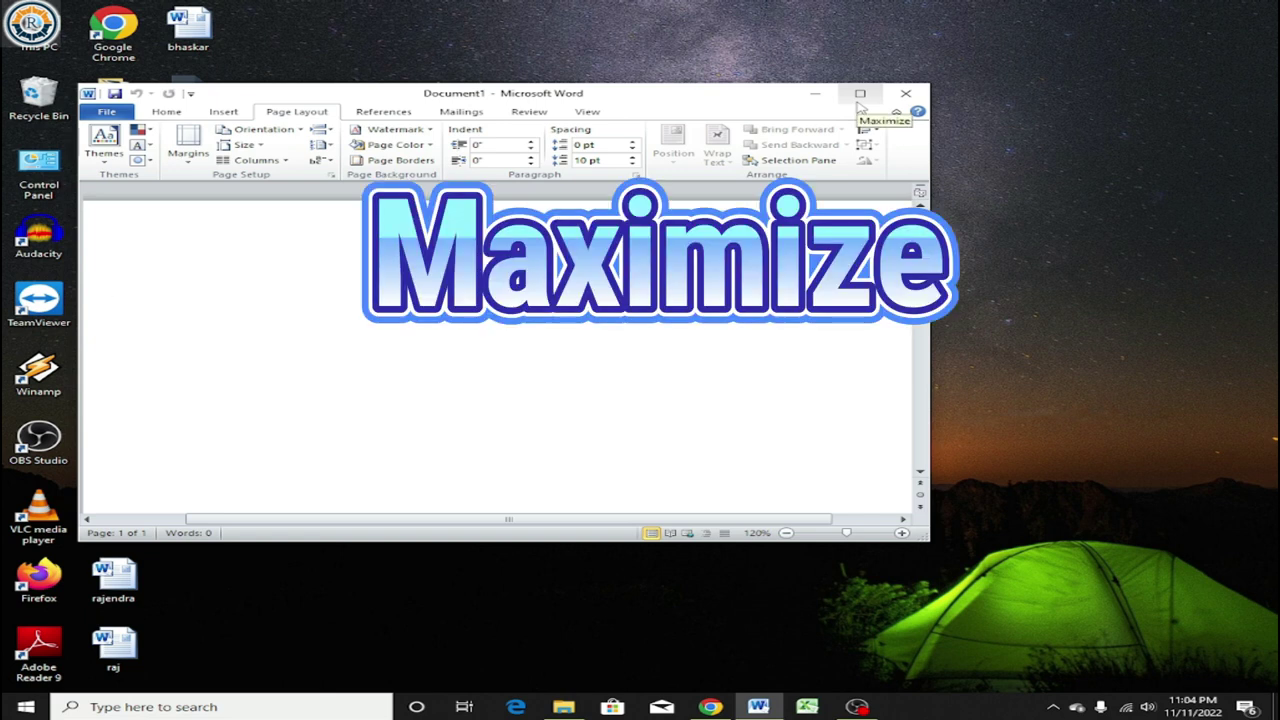
left_click(860, 94)
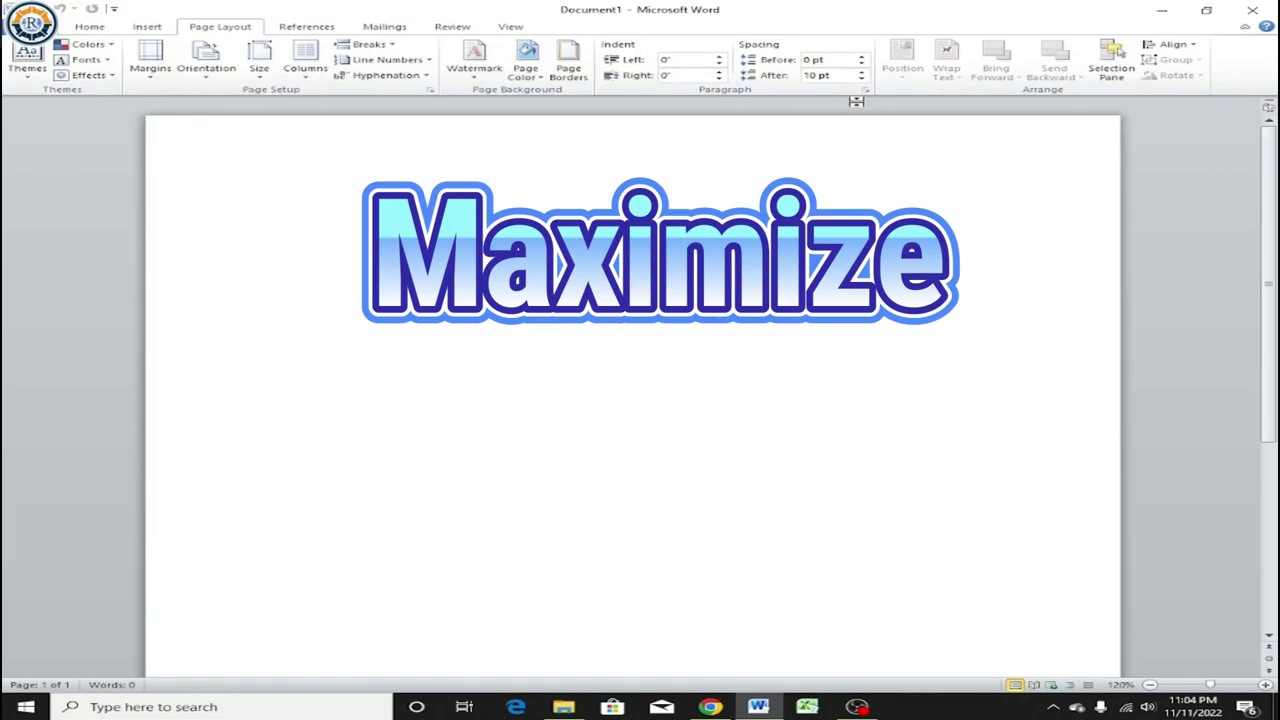
left_click(1268, 14)
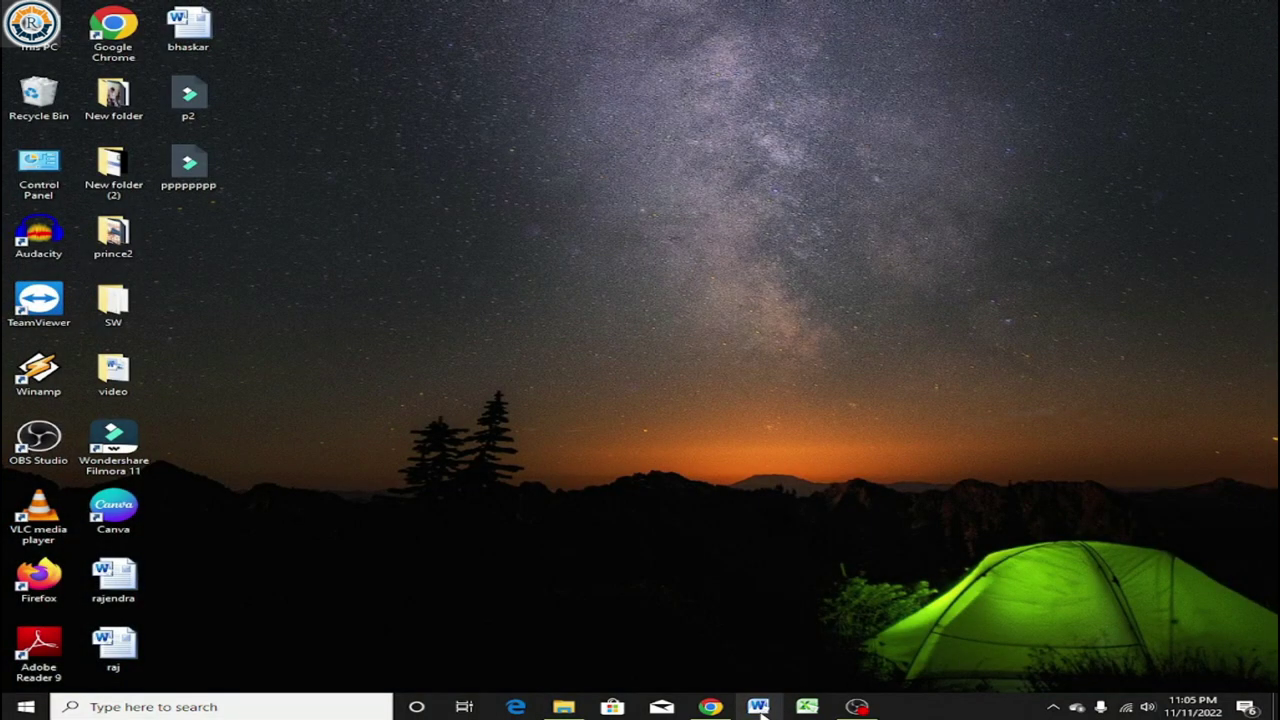
- Relaunch Word from the taskbar, check the File tab's Recent list, then return to Document1
left_click(760, 708)
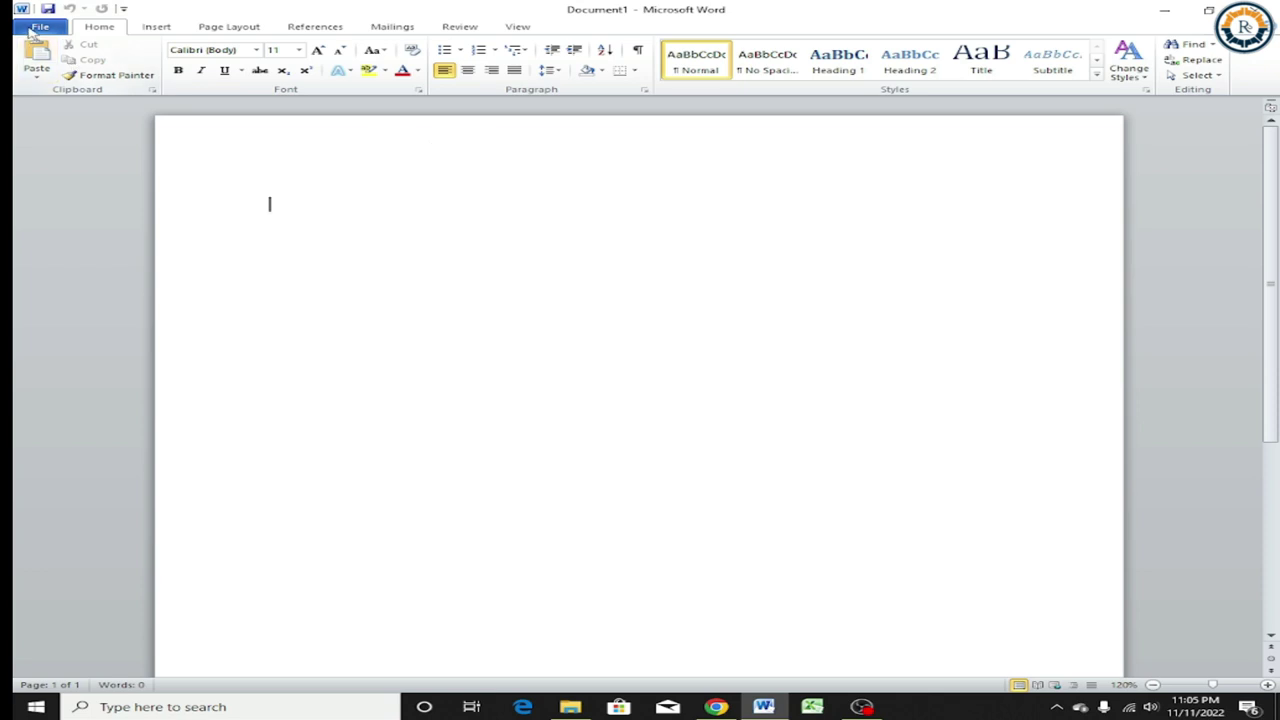
left_click(32, 27)
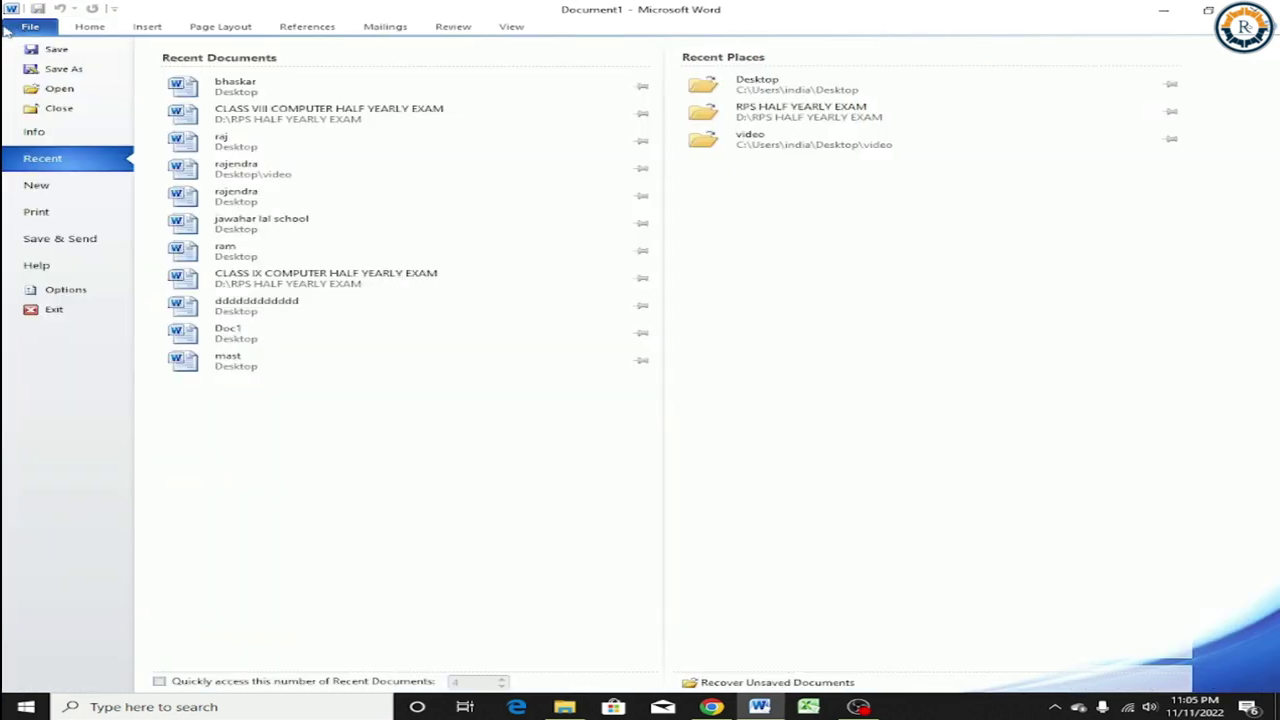
left_click(8, 28)
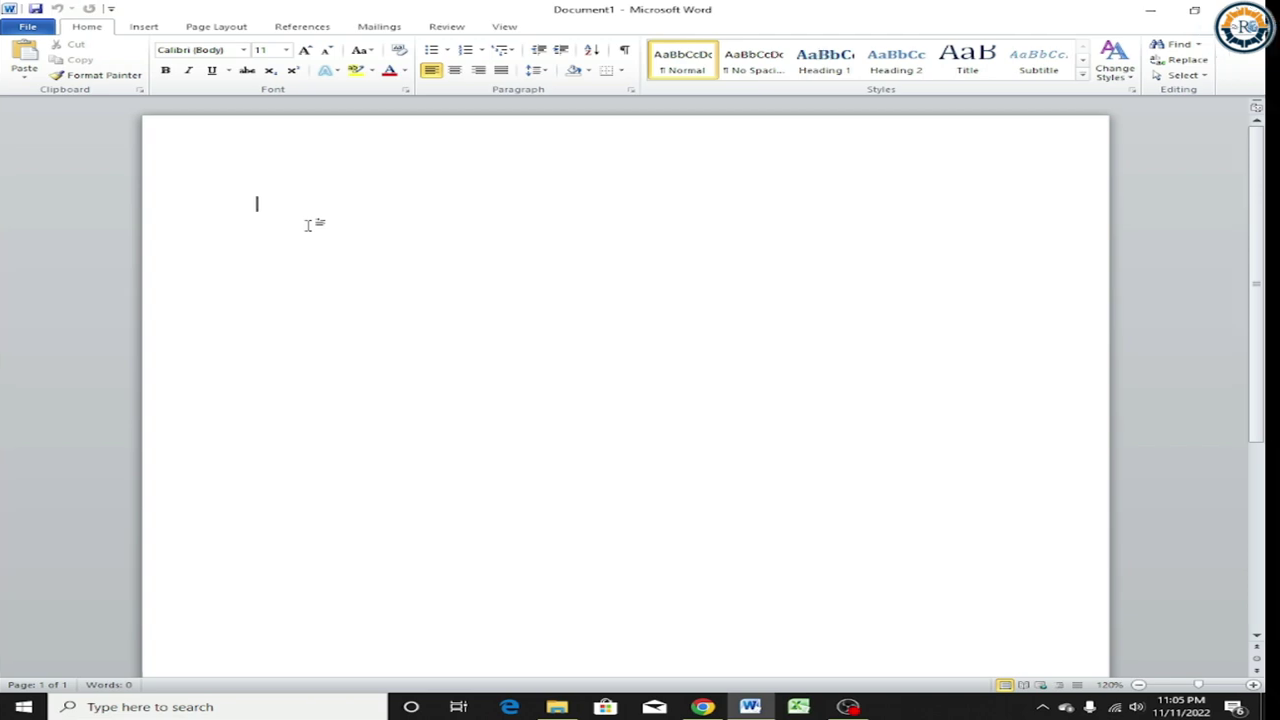
- Generate five paragraphs of sample text with =RAND(5)
type("=RAND(5)")
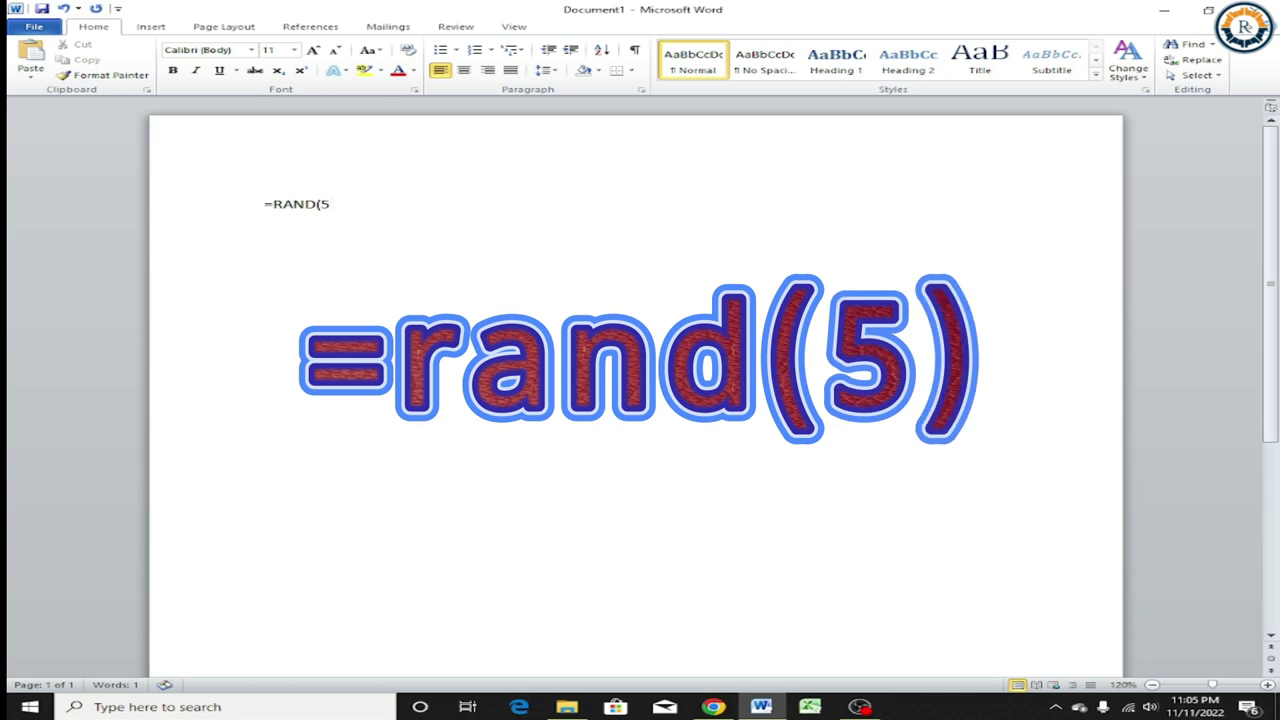
key("Return")
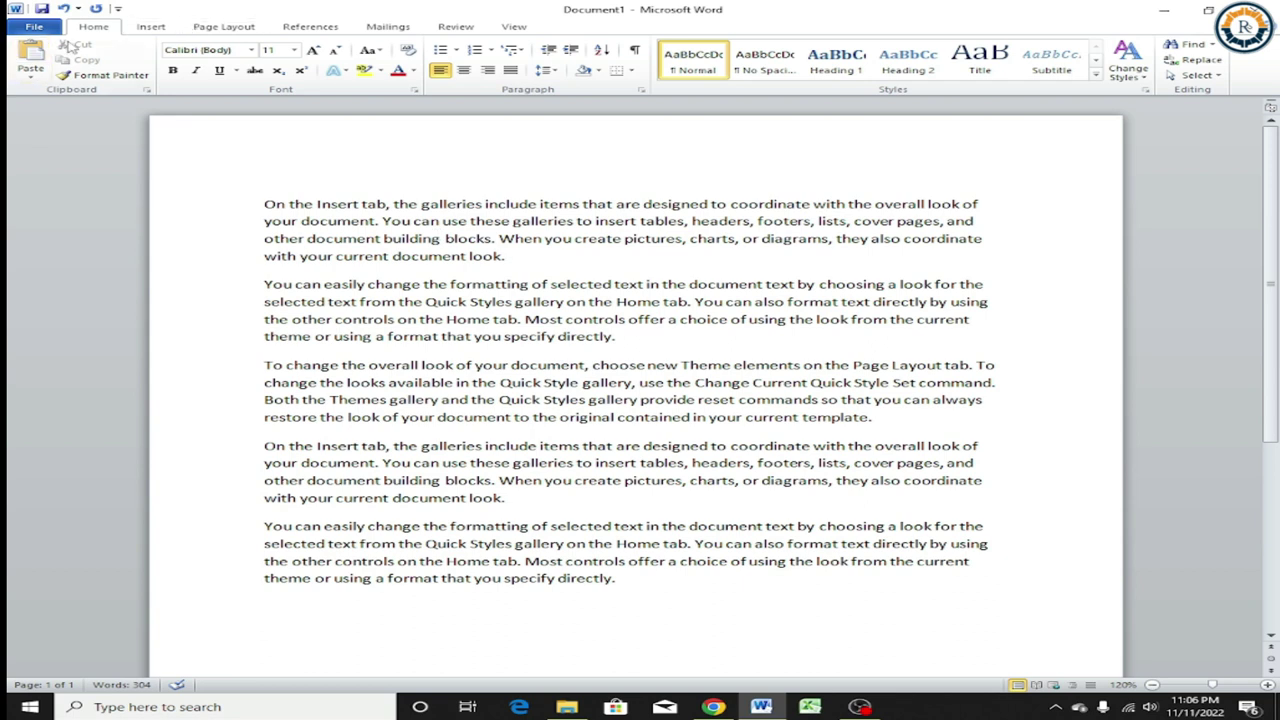
- Cancel a first Save attempt, then save the document with Ctrl+S as NEW on the Desktop
left_click(35, 28)
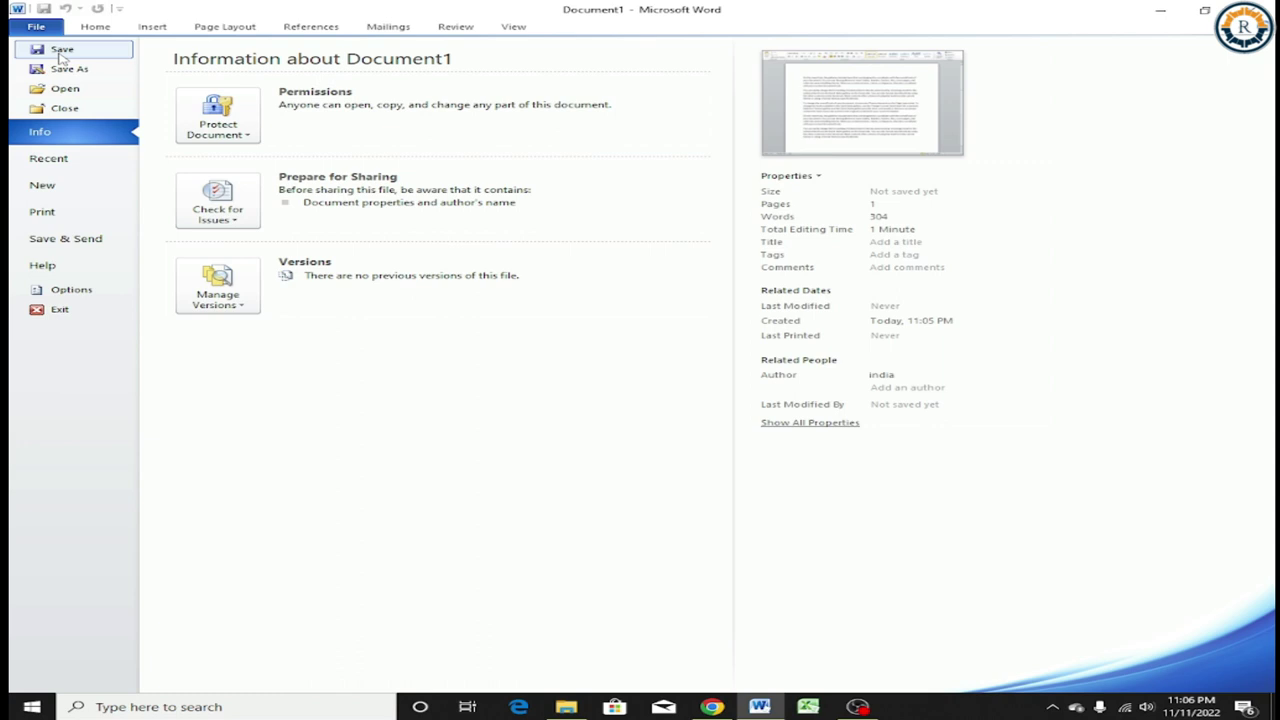
left_click(60, 52)
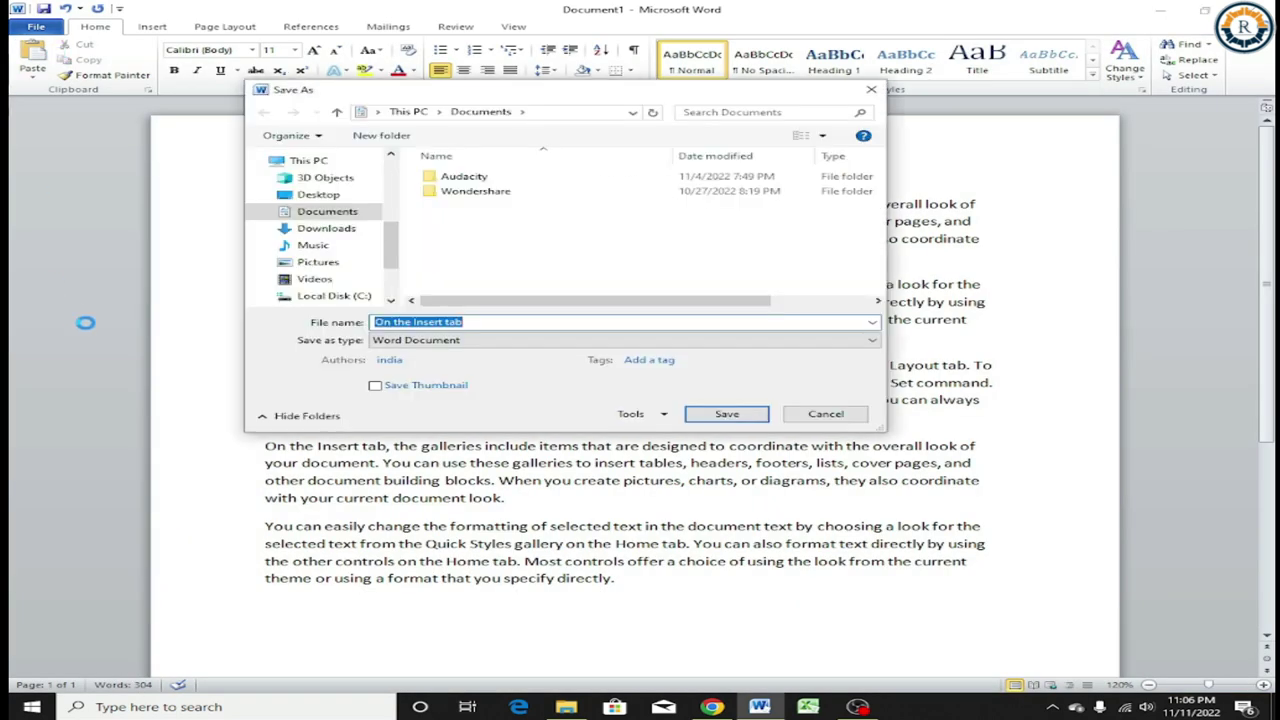
left_click(826, 414)
key("ctrl+s")
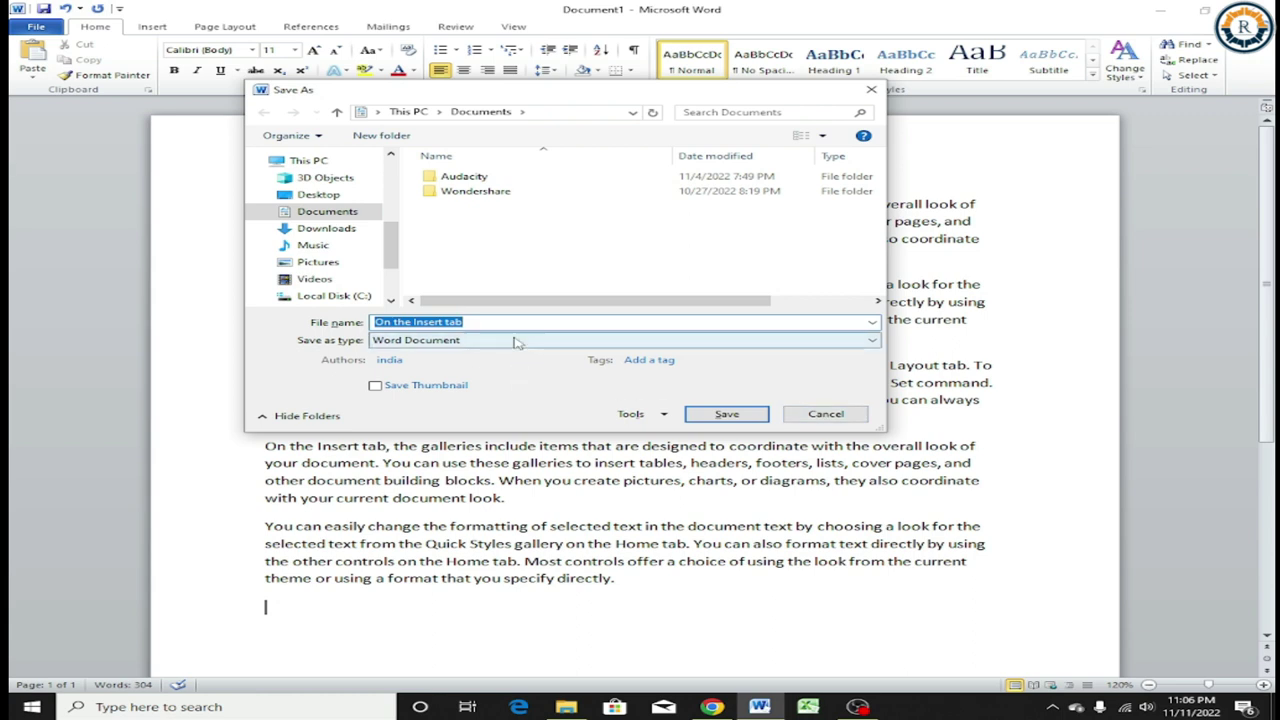
type("N")
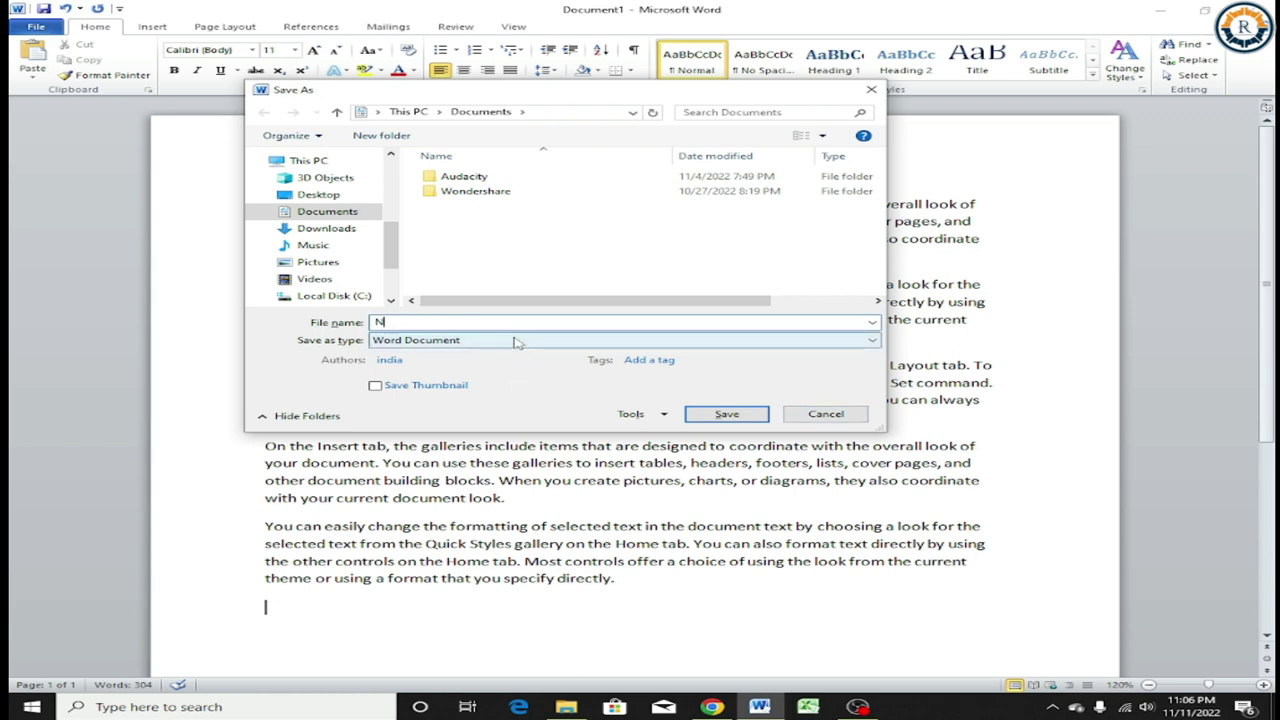
type("EW")
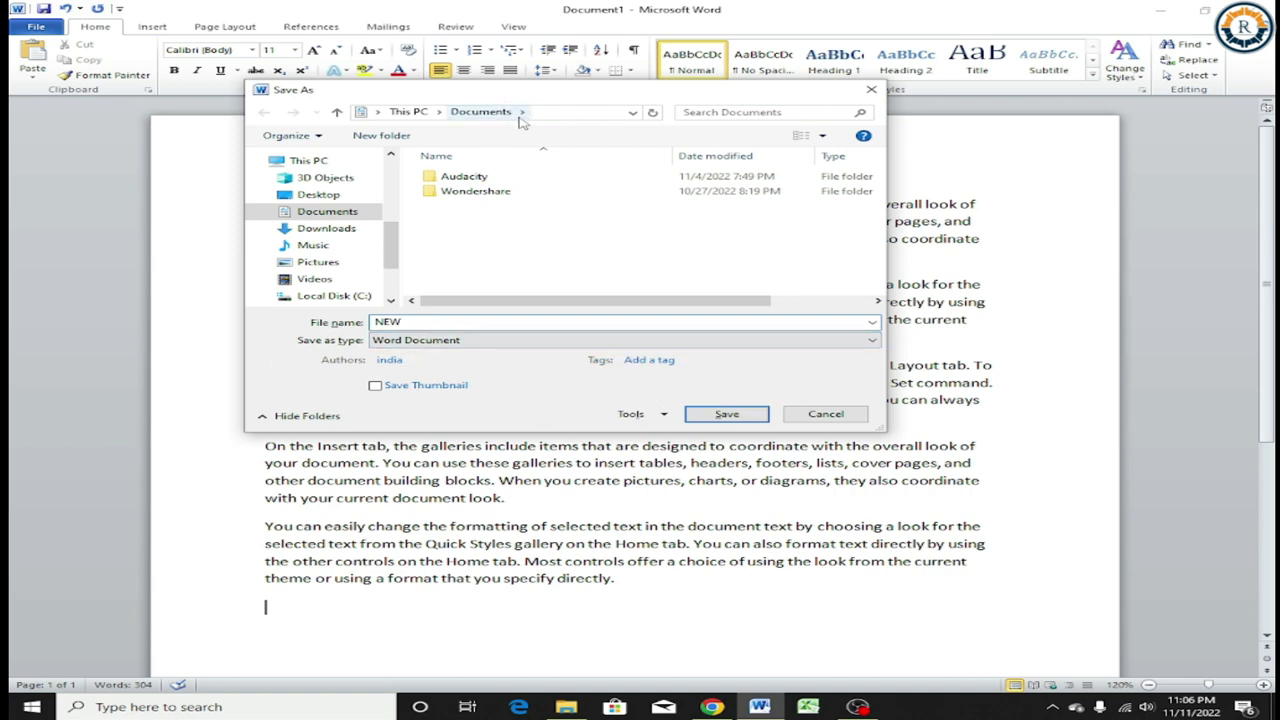
left_click(320, 197)
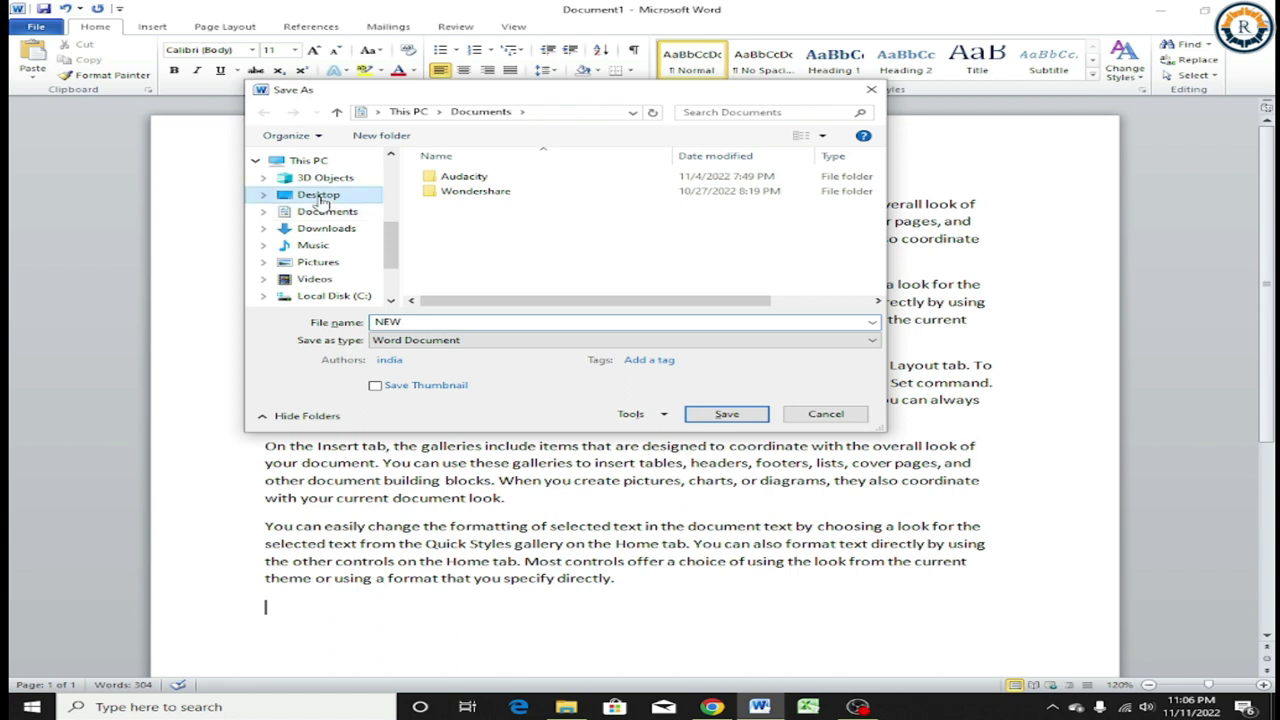
left_click(727, 414)
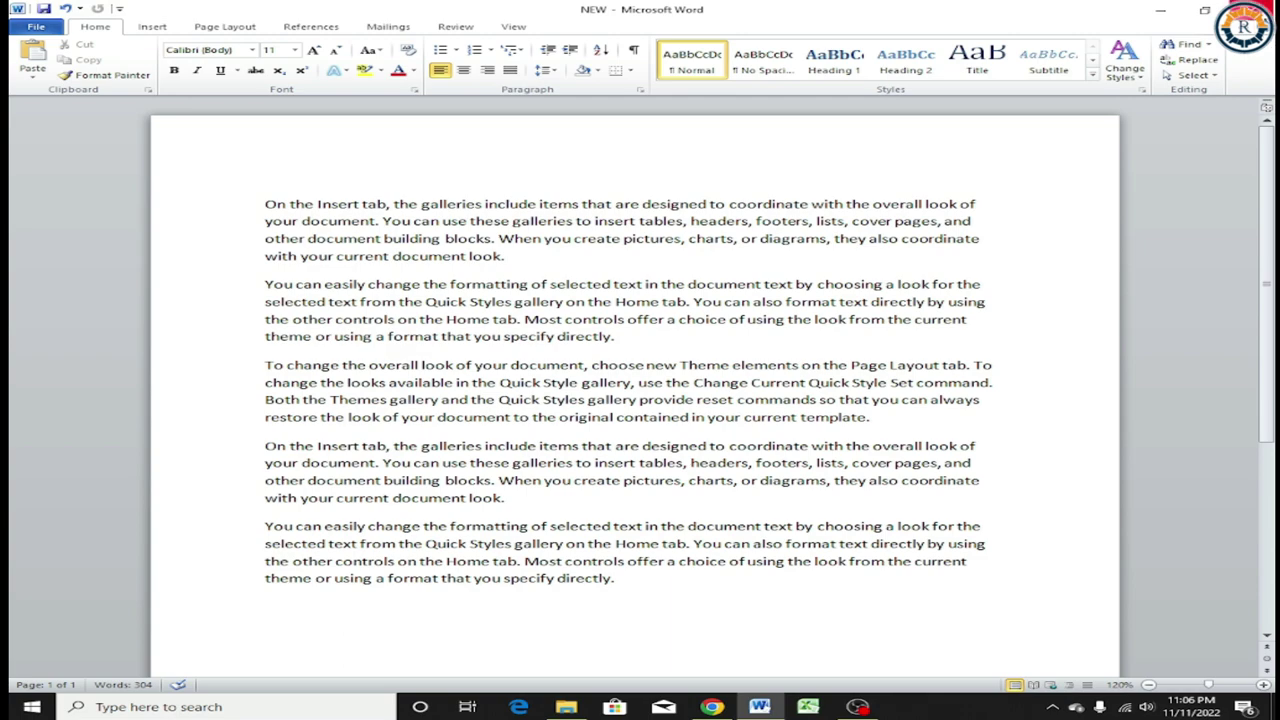
- Open NEW from its desktop icon and view its File Info: 12.8KB, 304 words
left_click(1150, 12)
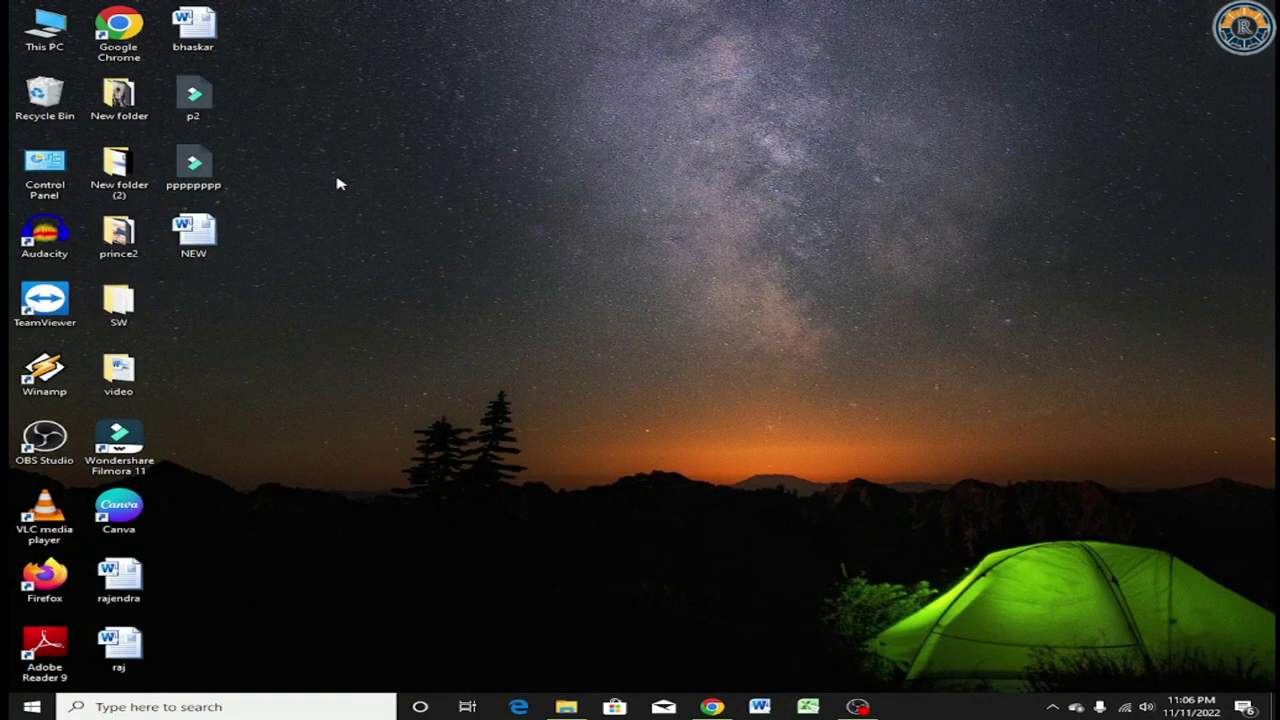
mouse_move(193, 236)
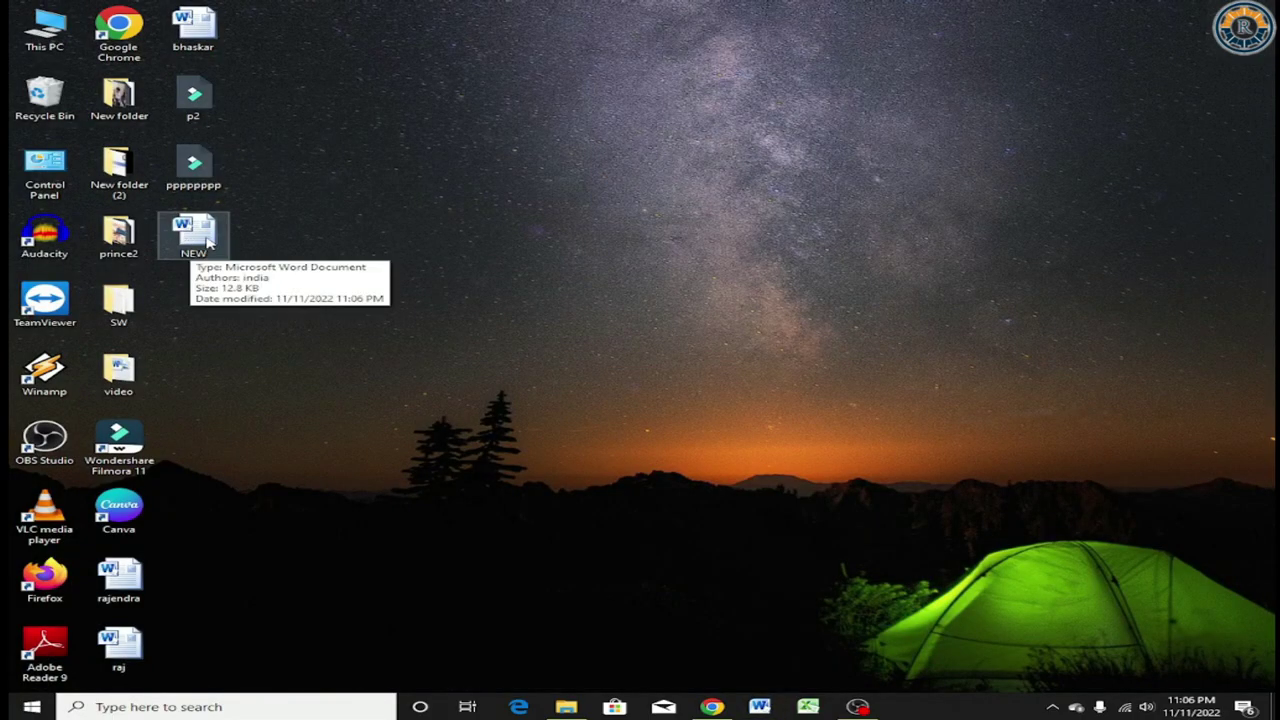
double_click(208, 242)
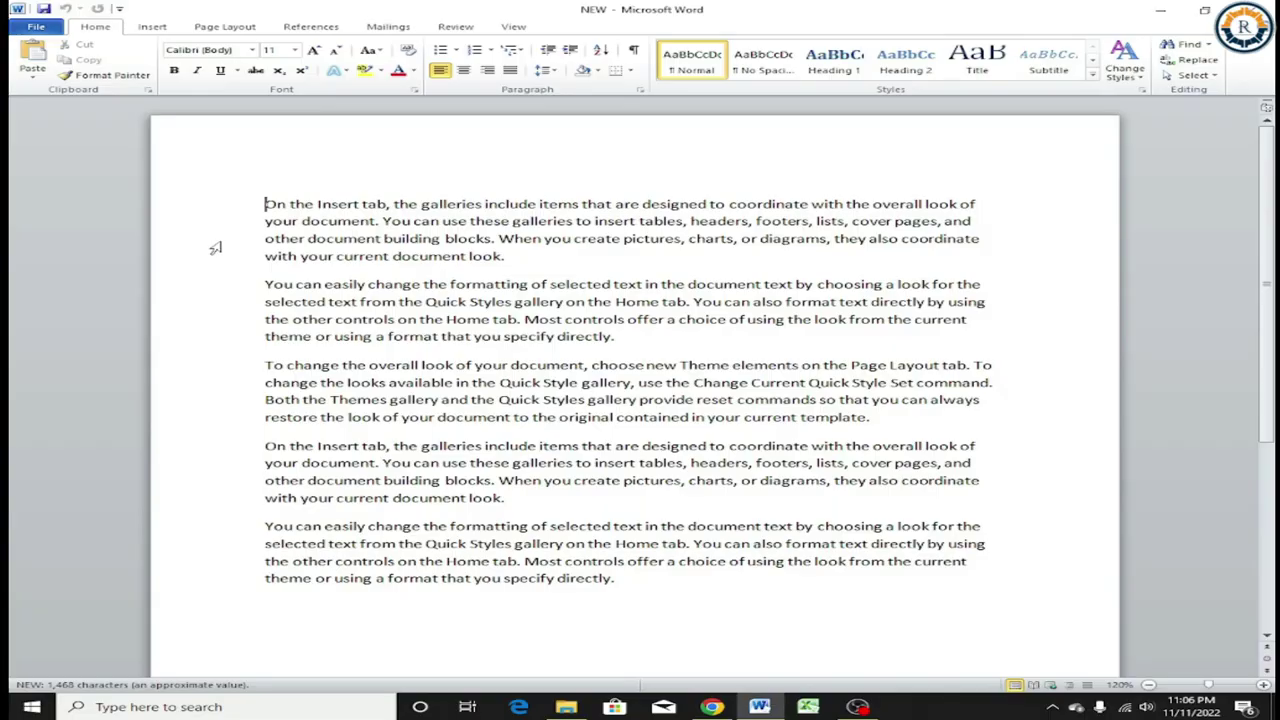
left_click(35, 26)
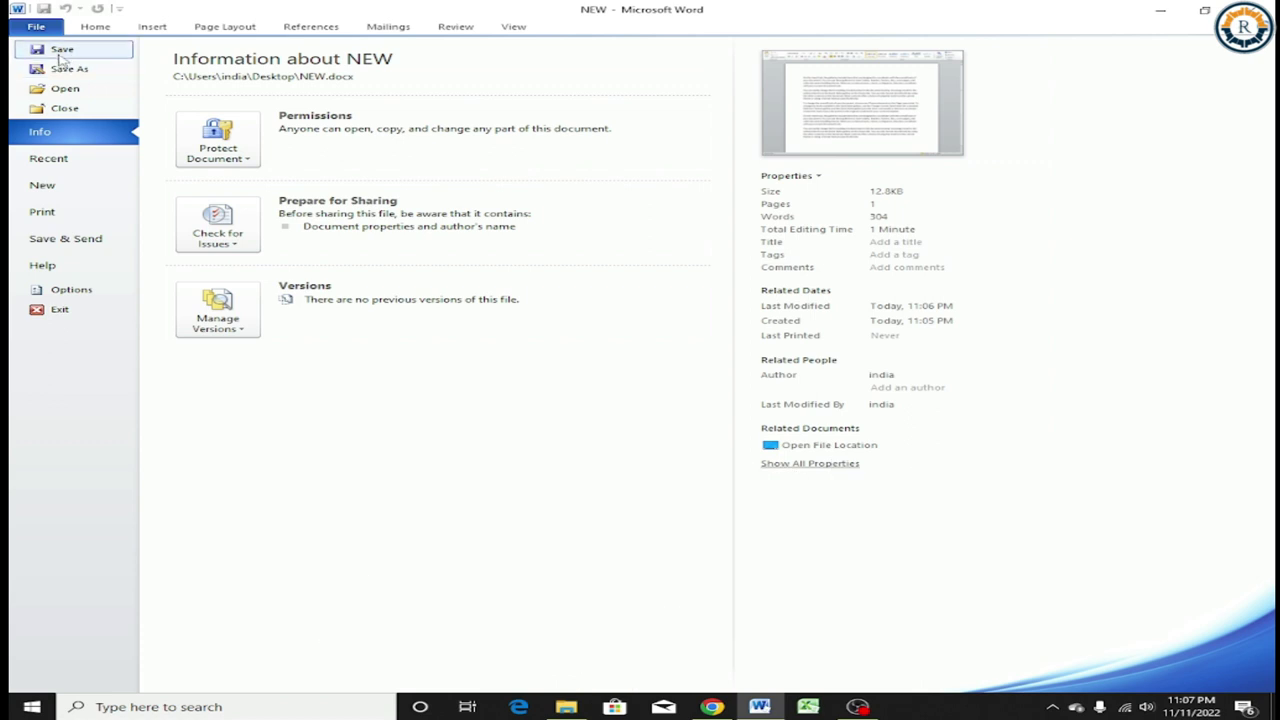
- Use Save As to store a copy named NEW2 in the Music folder
left_click(60, 55)
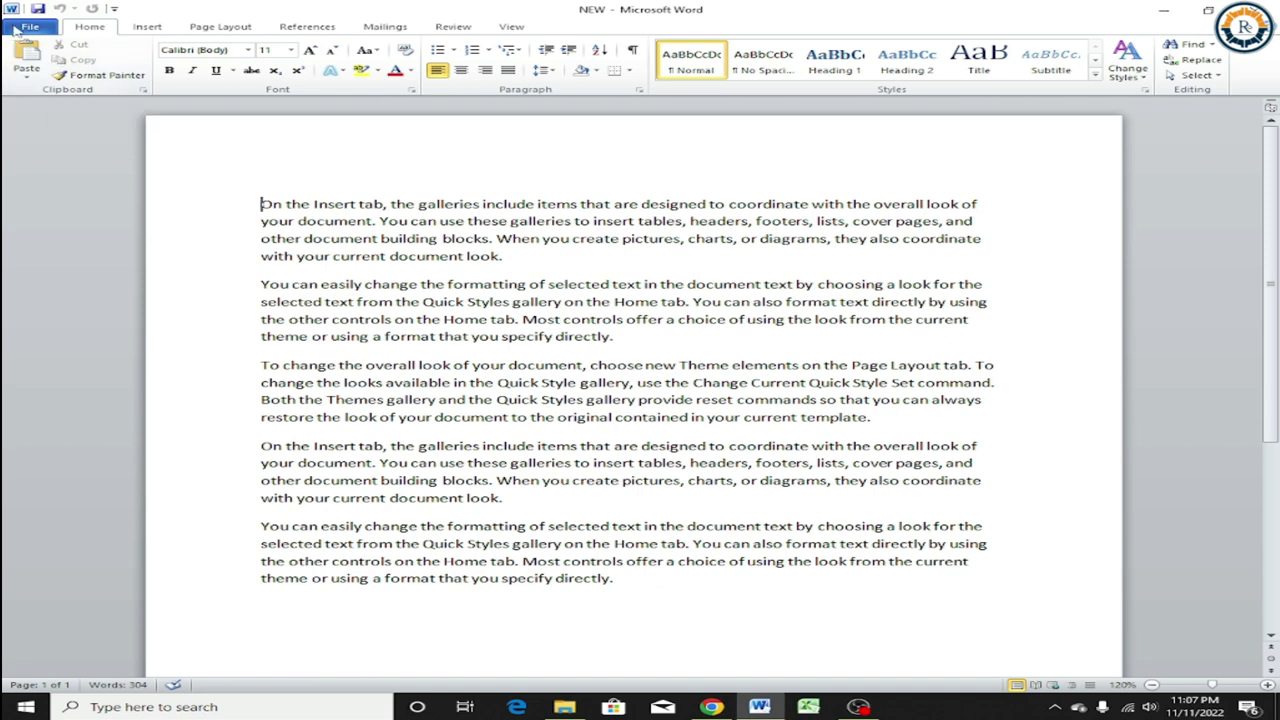
left_click(18, 28)
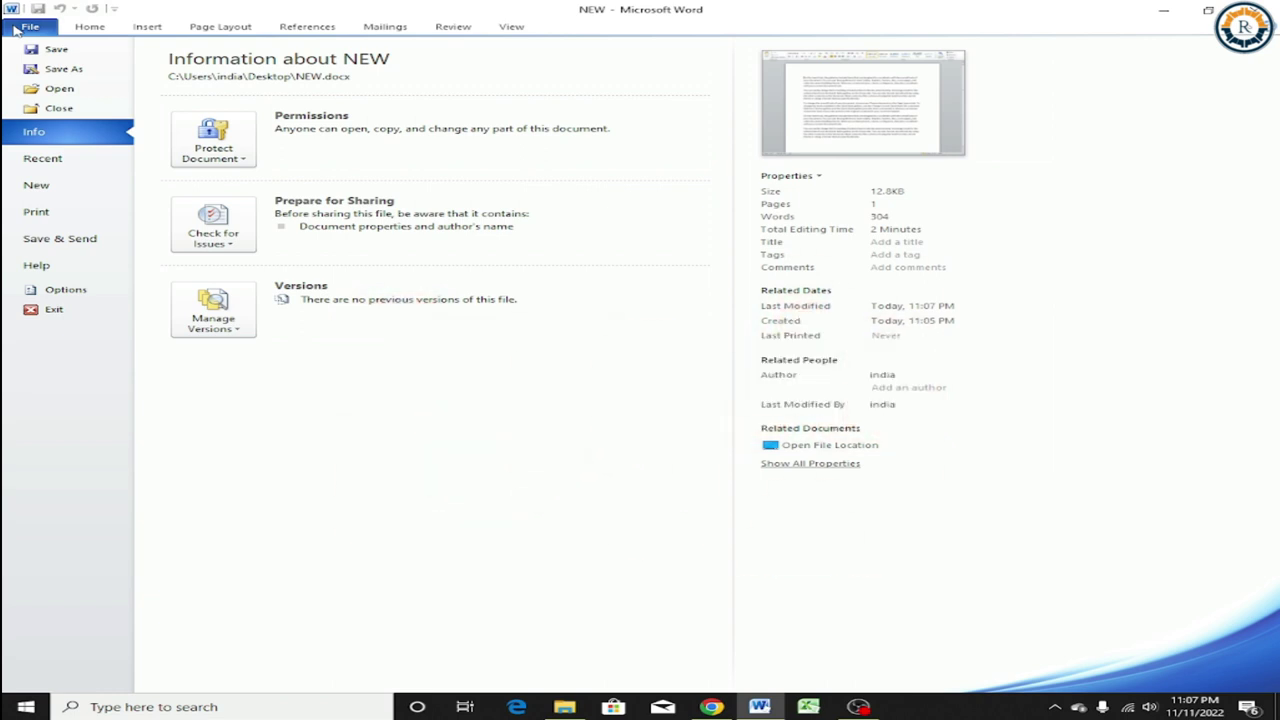
left_click(44, 69)
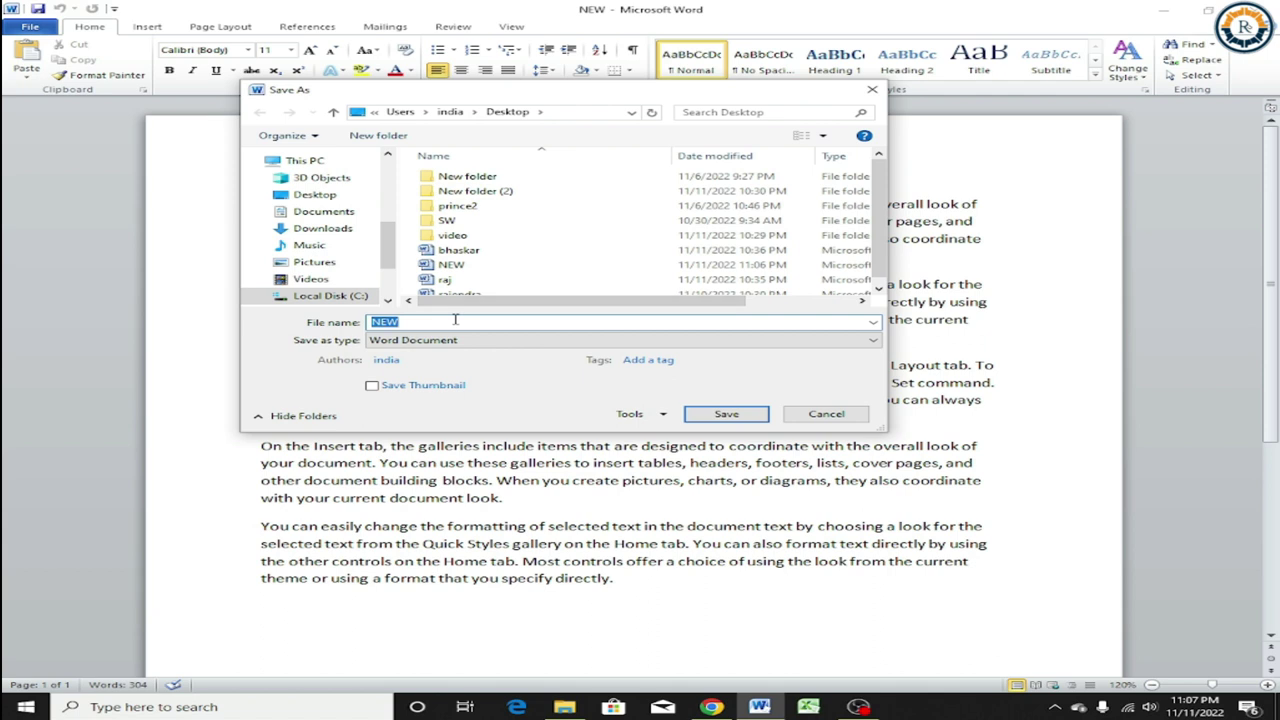
type("NEW")
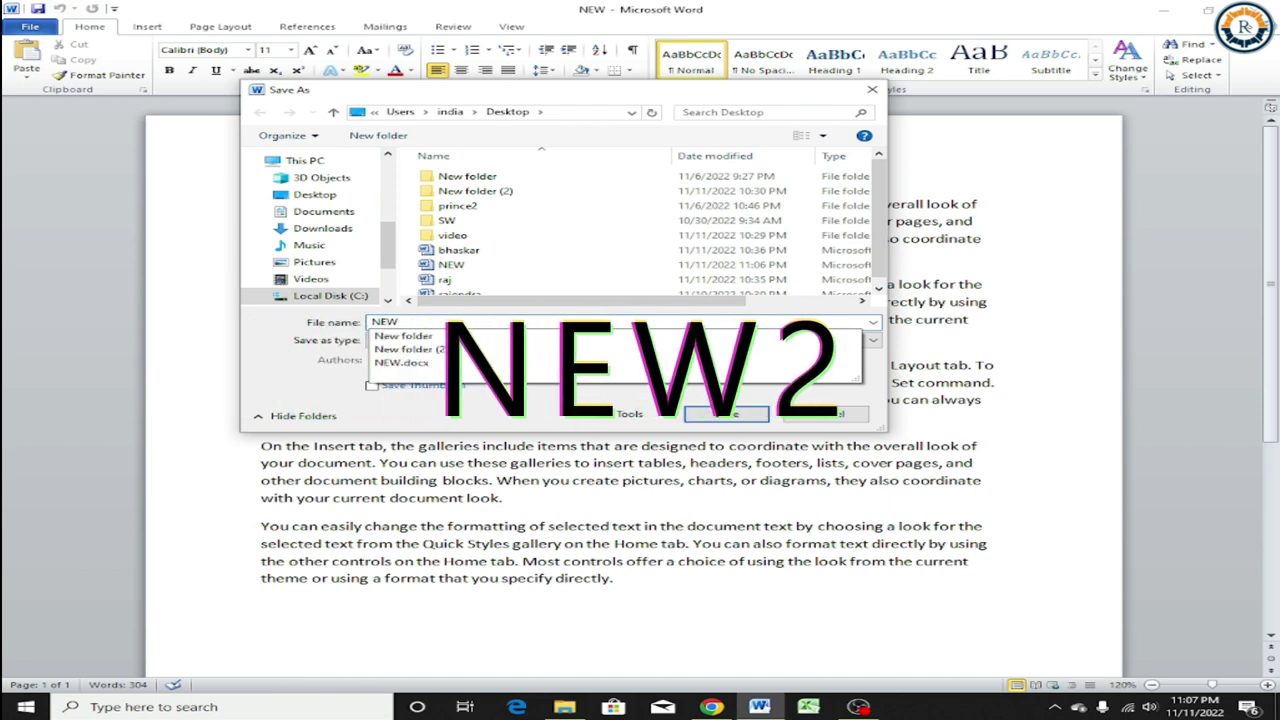
type("2")
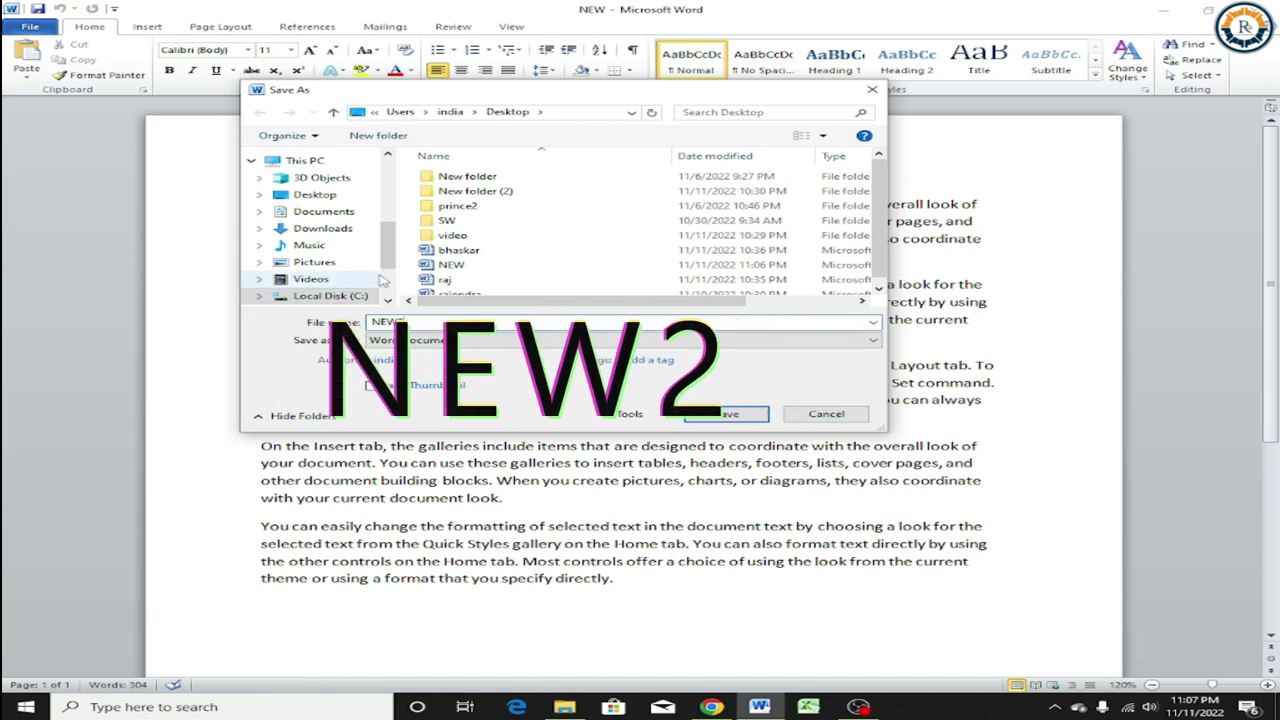
left_click(312, 248)
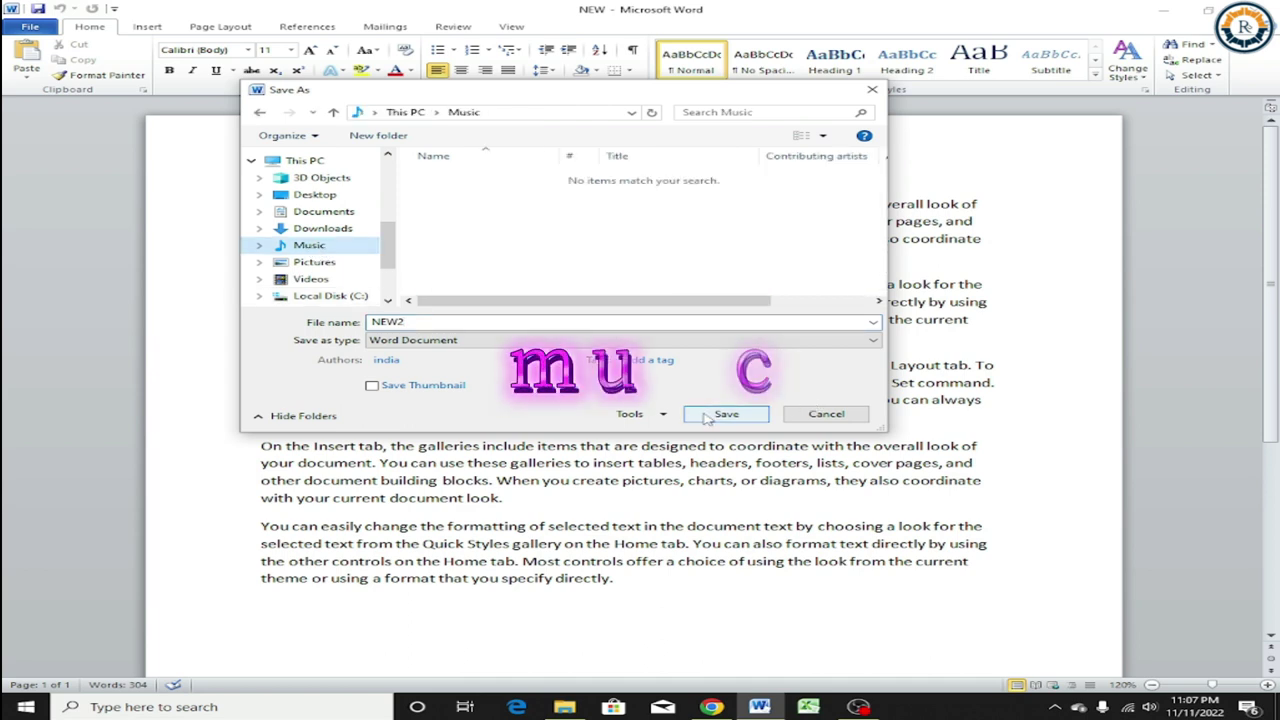
left_click(707, 416)
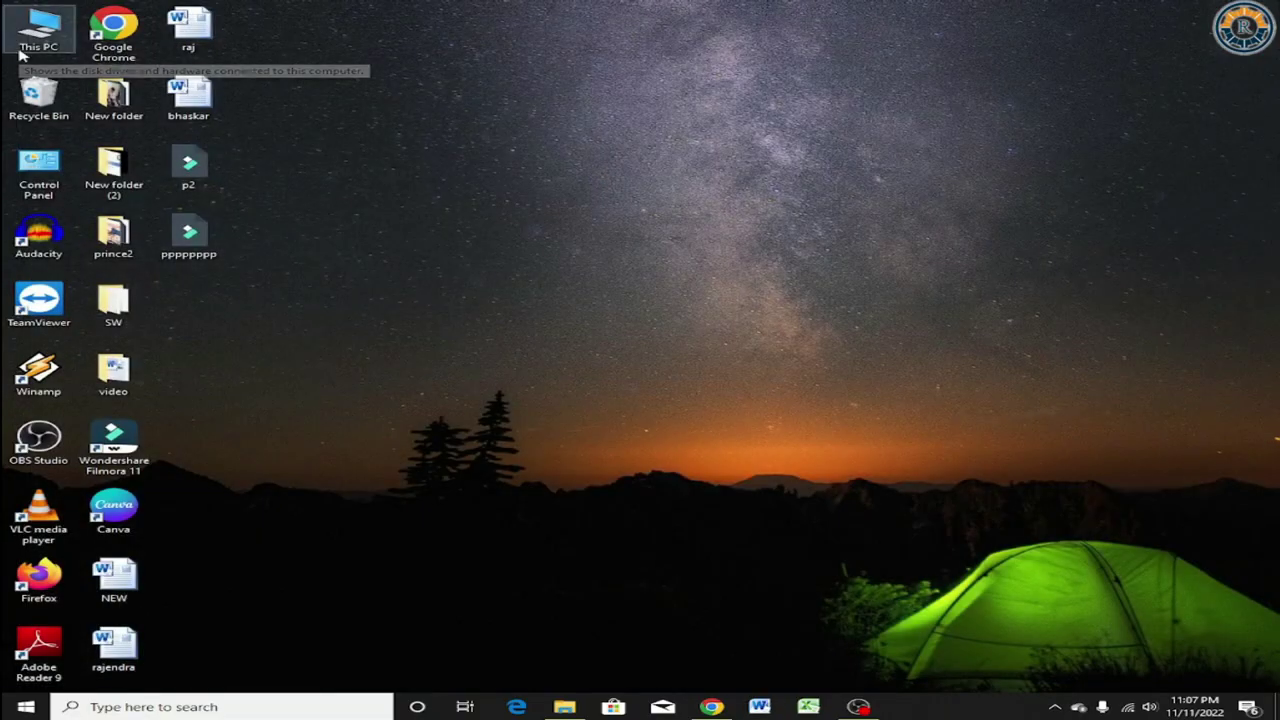
- Open This PC from the desktop and browse into the Music folder
double_click(33, 27)
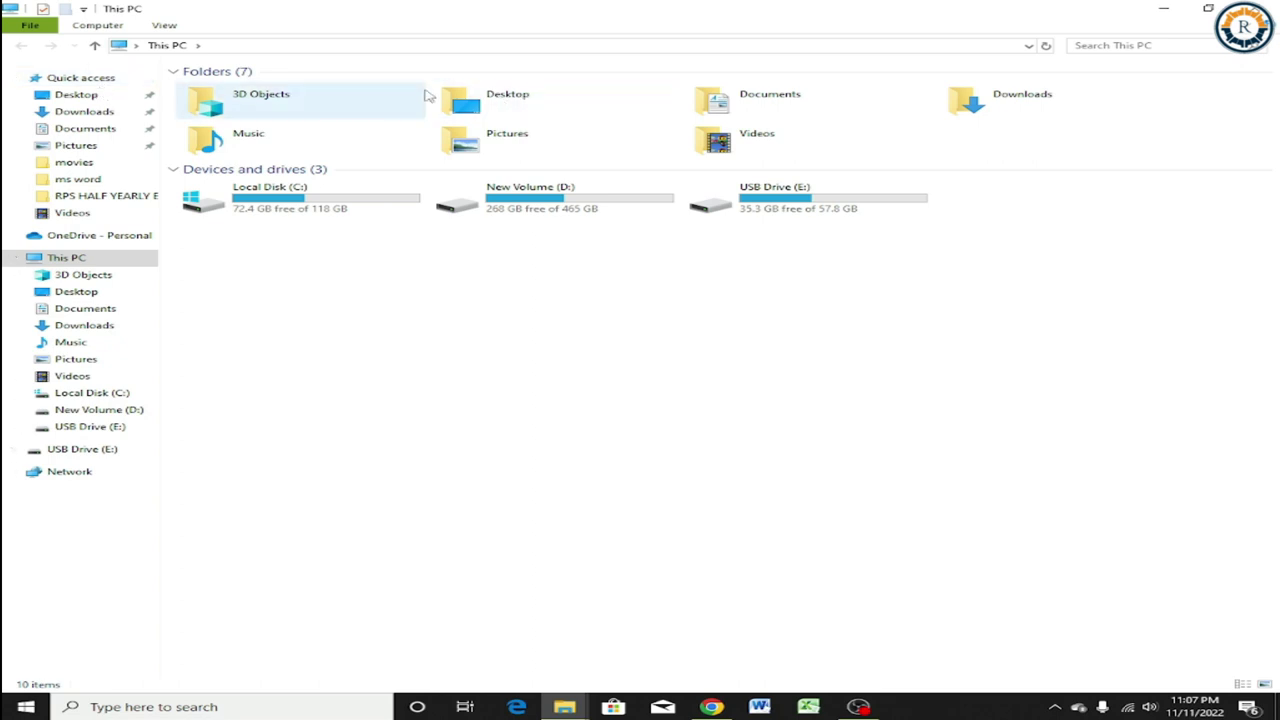
double_click(244, 150)
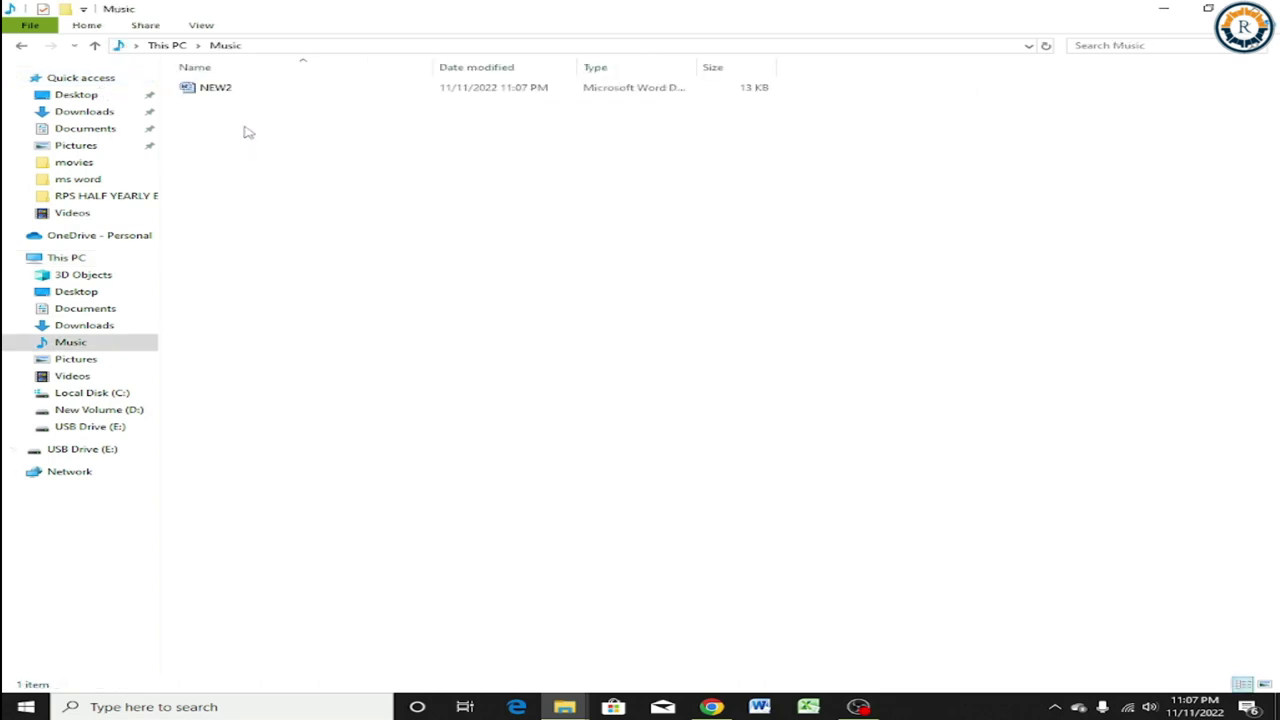
- Open NEW2 from the Music folder in Word and view its Info page
double_click(215, 90)
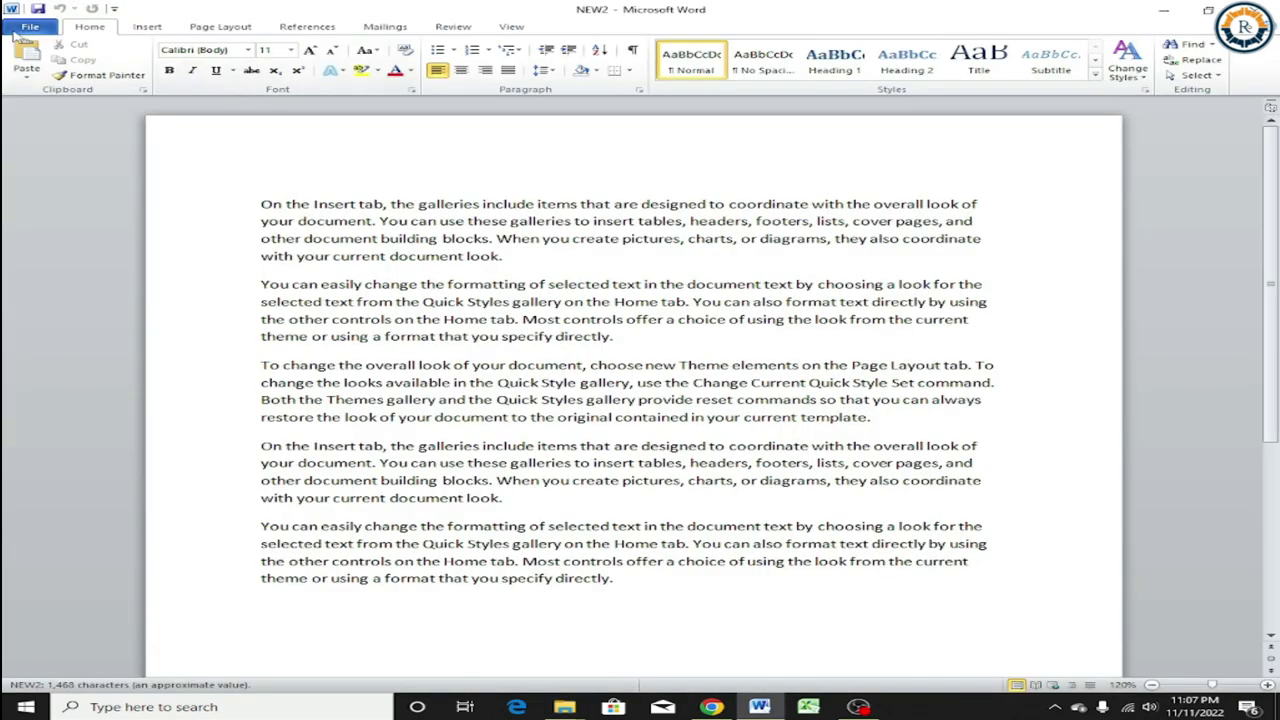
left_click(18, 28)
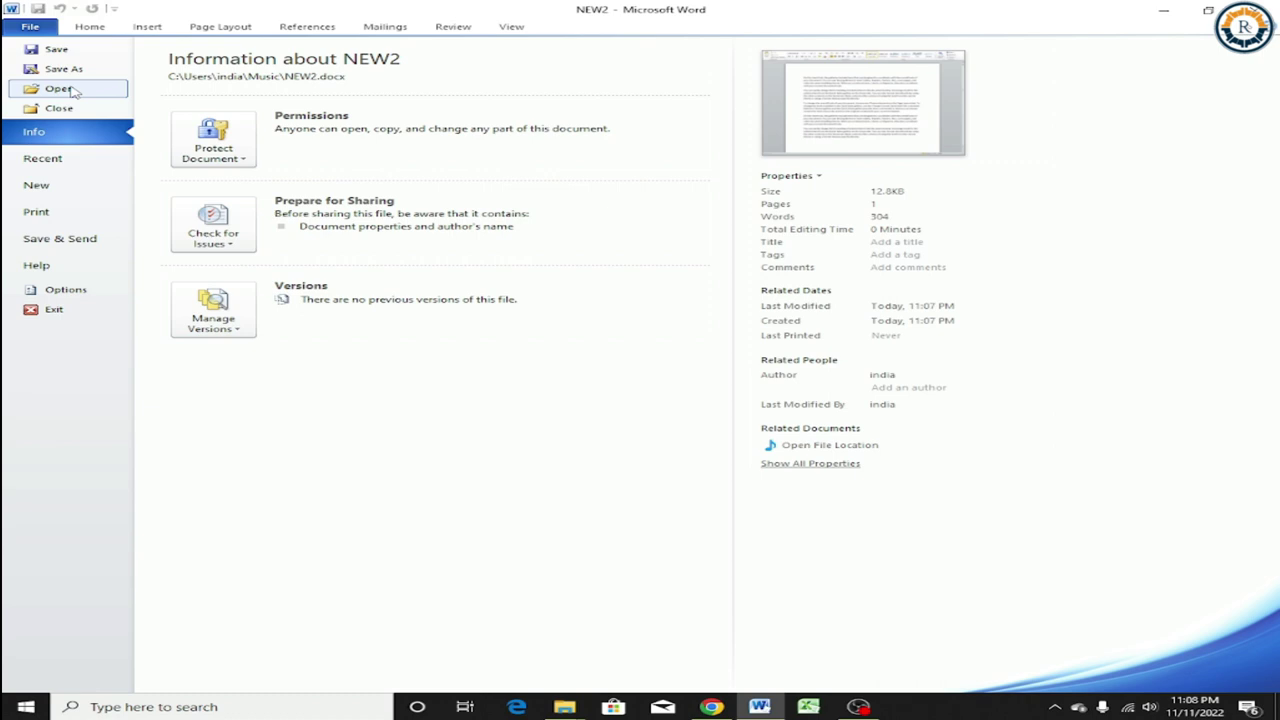
- Open the raj document from the Desktop through the File > Open dialog
left_click(60, 89)
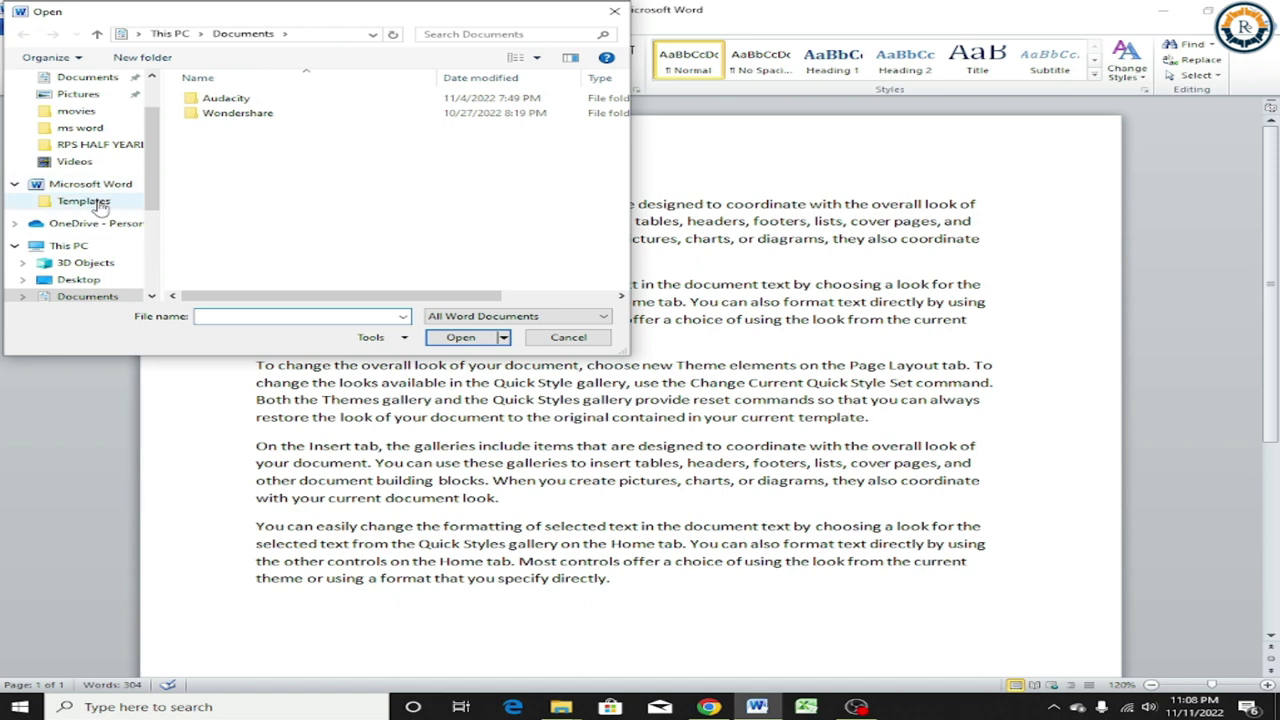
scroll(95, 198, "up", 2)
left_click(80, 106)
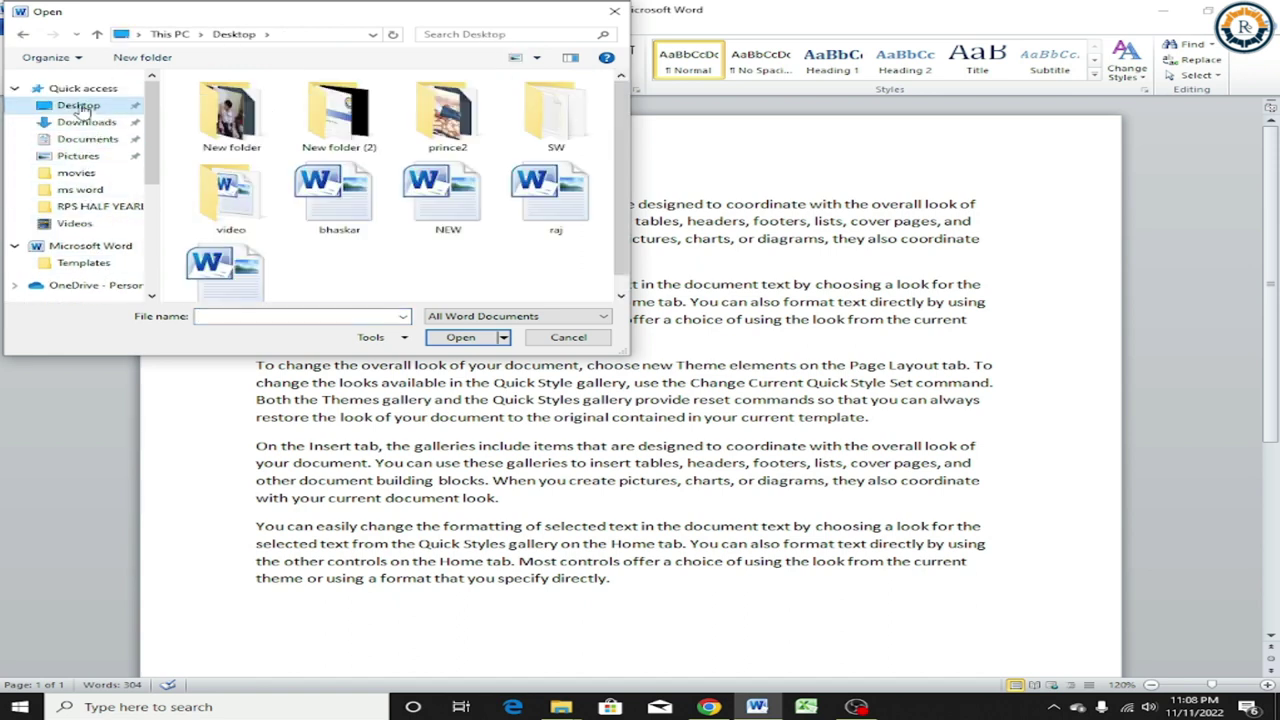
left_click(551, 198)
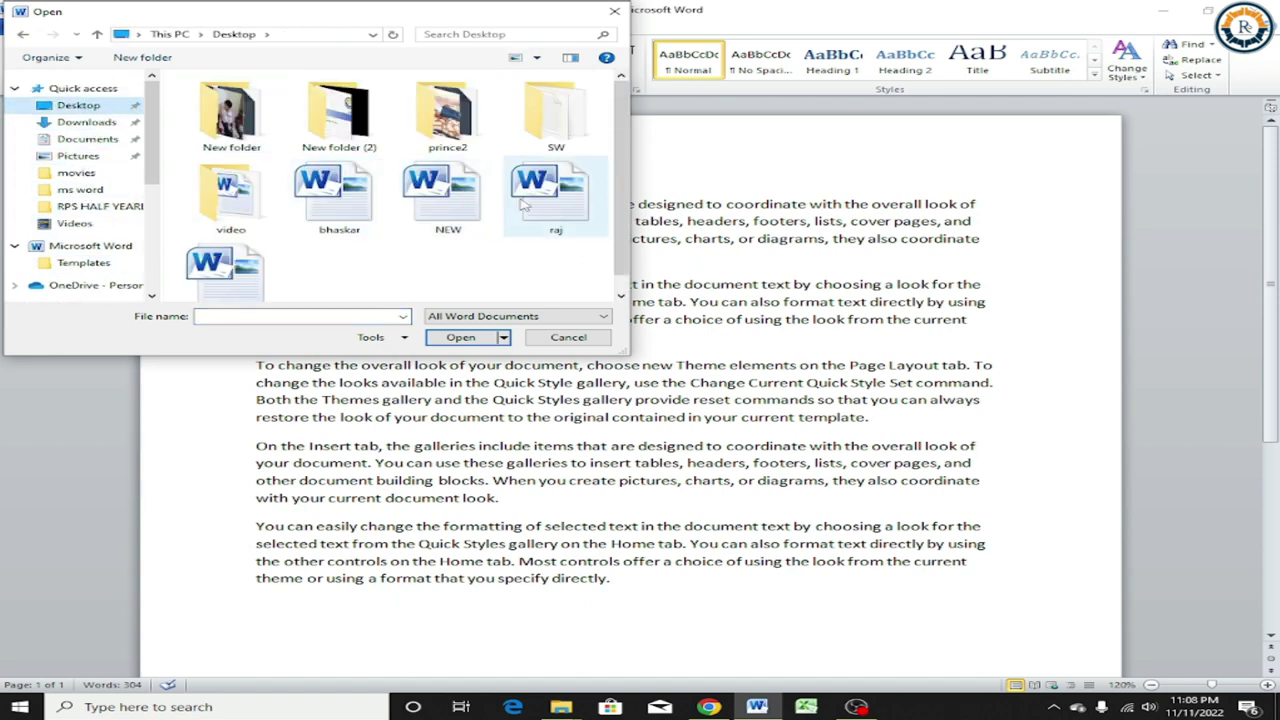
scroll(561, 203, "down", 1)
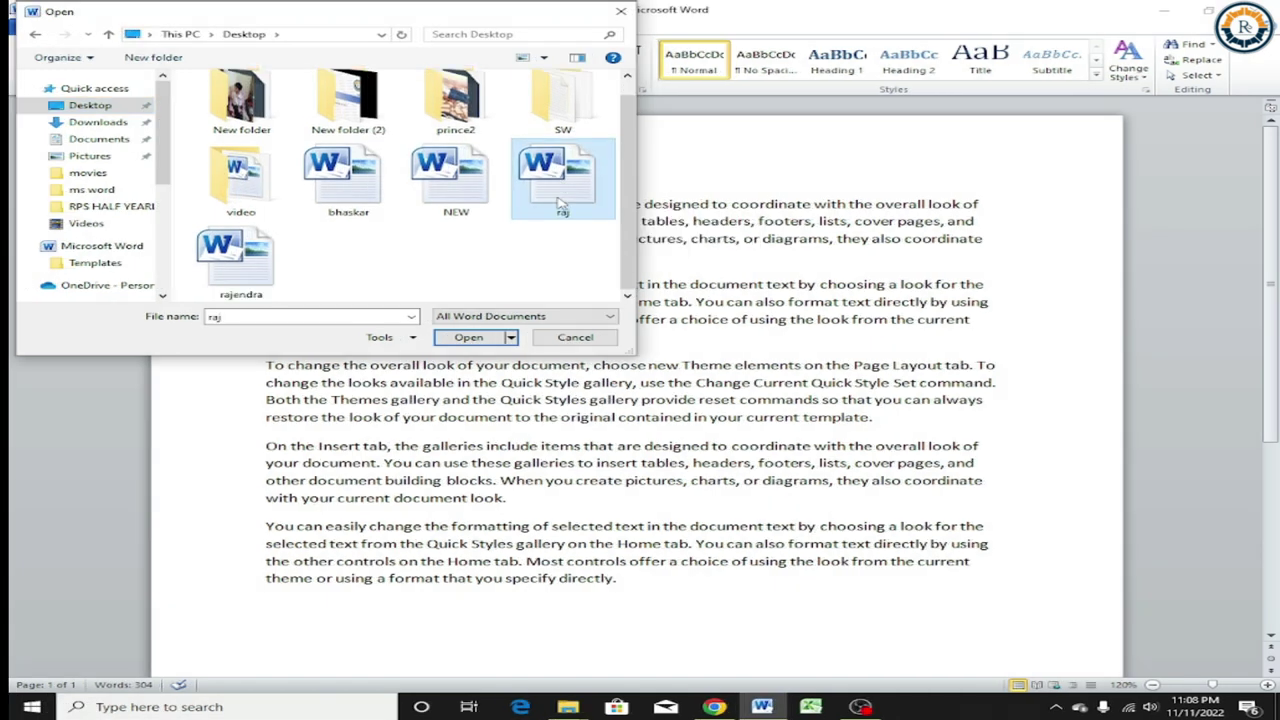
double_click(561, 203)
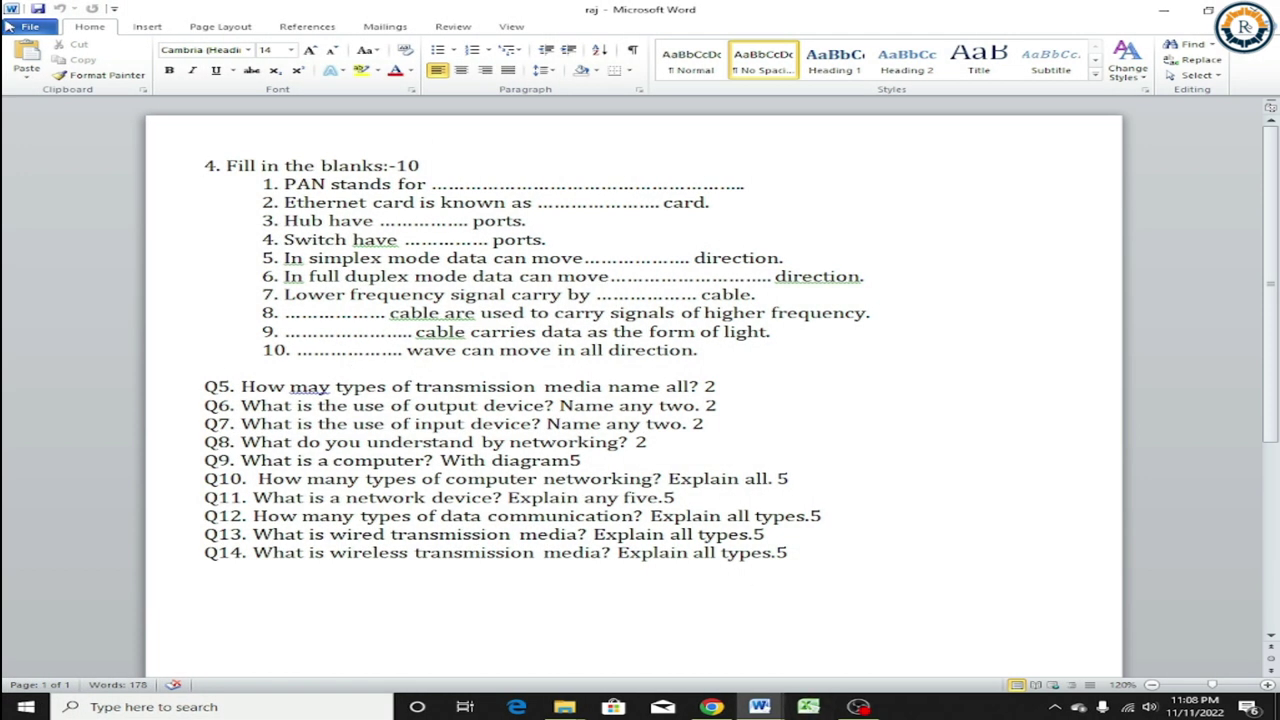
- Close the raj document, then close NEW2 as well from the File menu
left_click(12, 27)
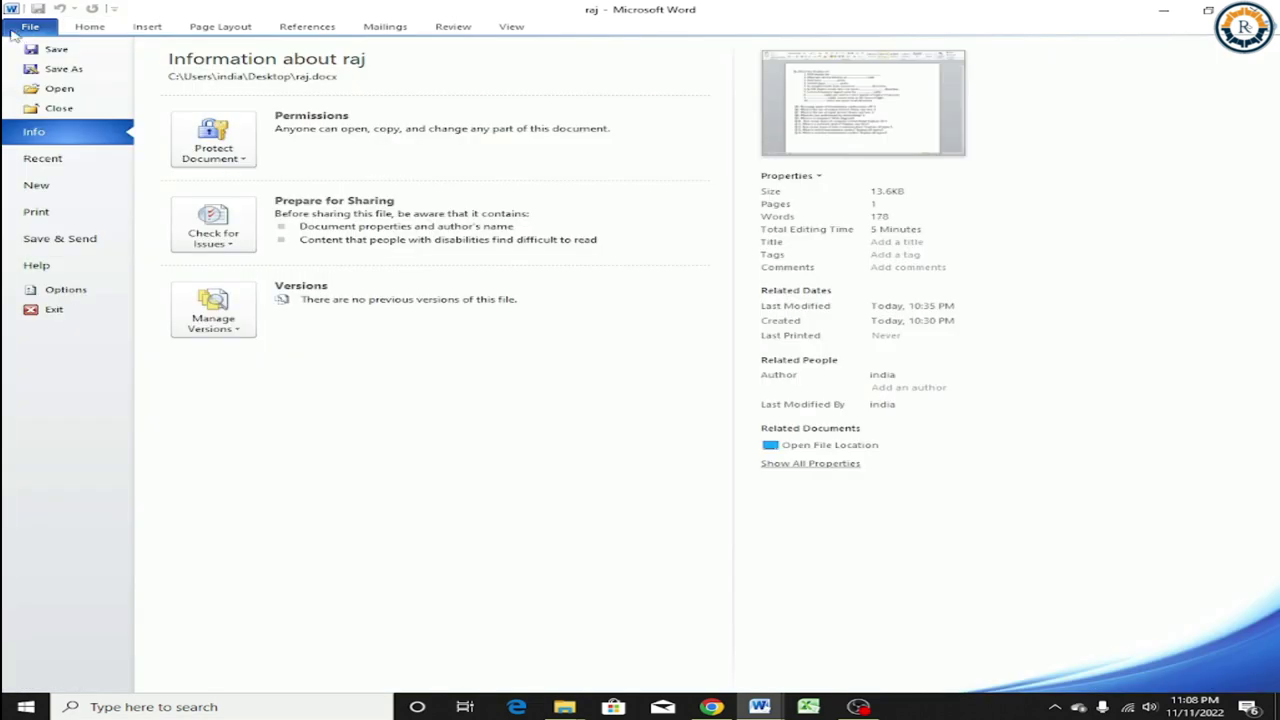
left_click(58, 108)
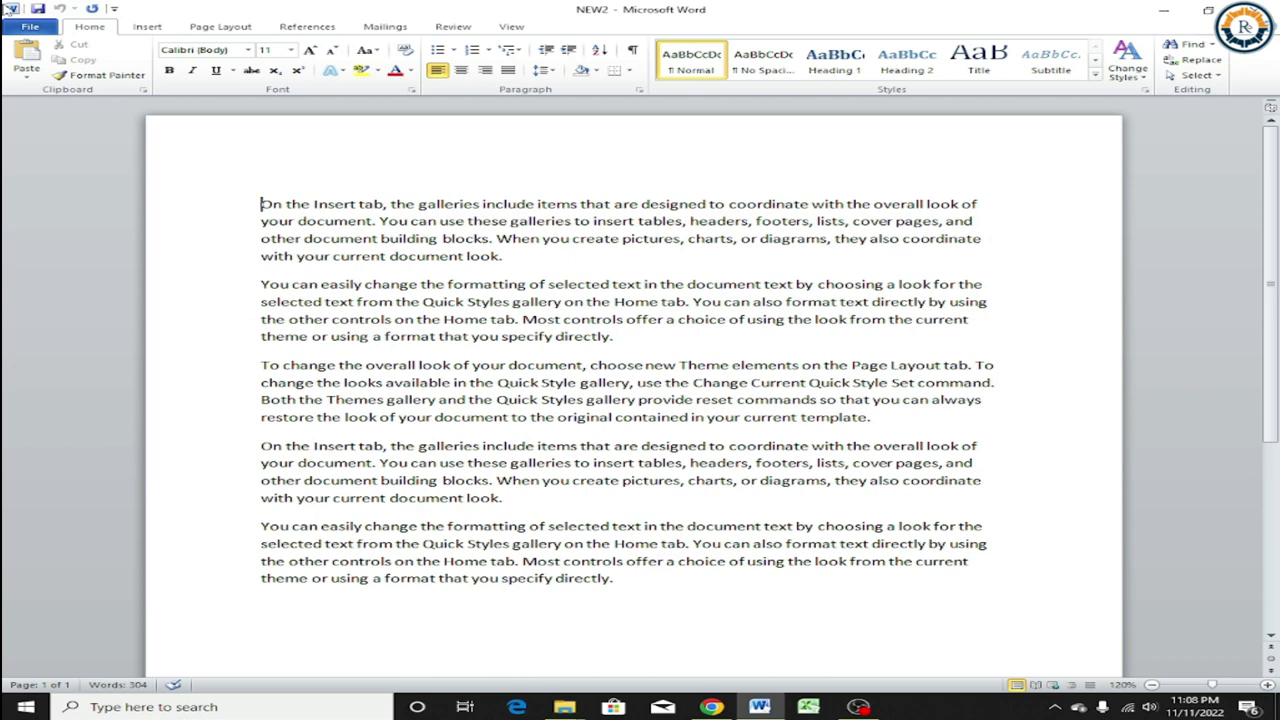
left_click(30, 27)
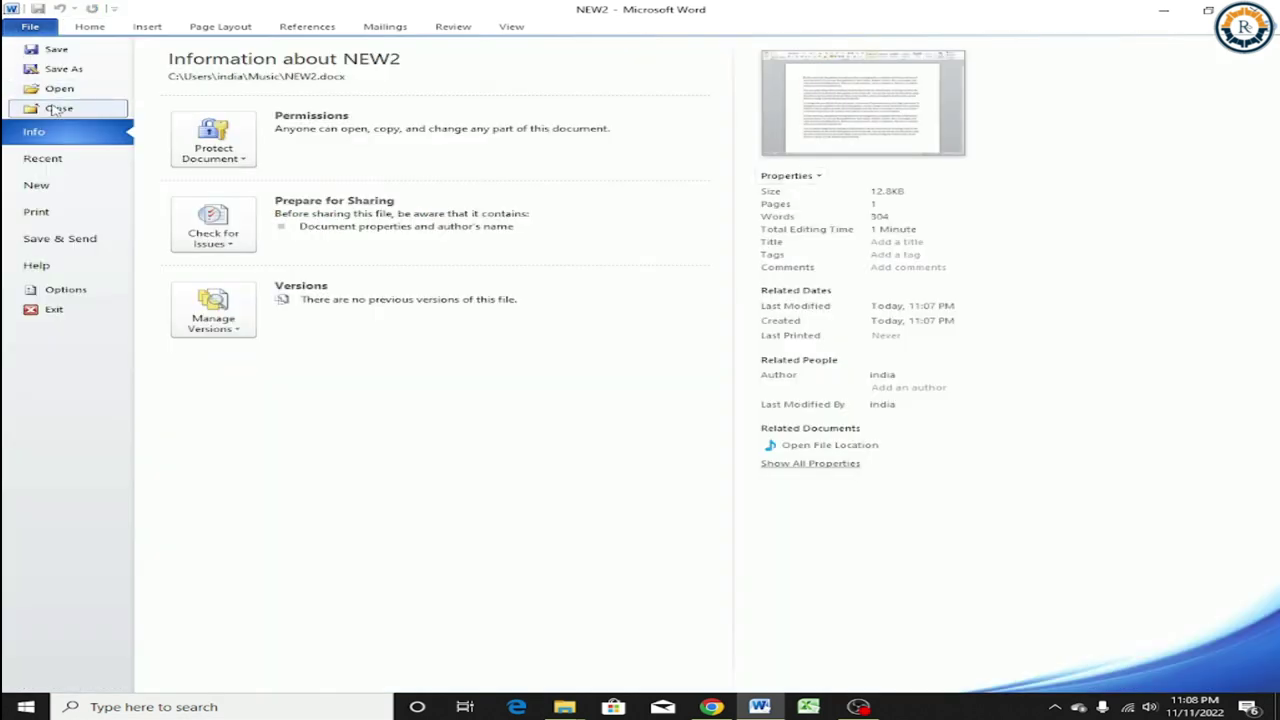
left_click(57, 109)
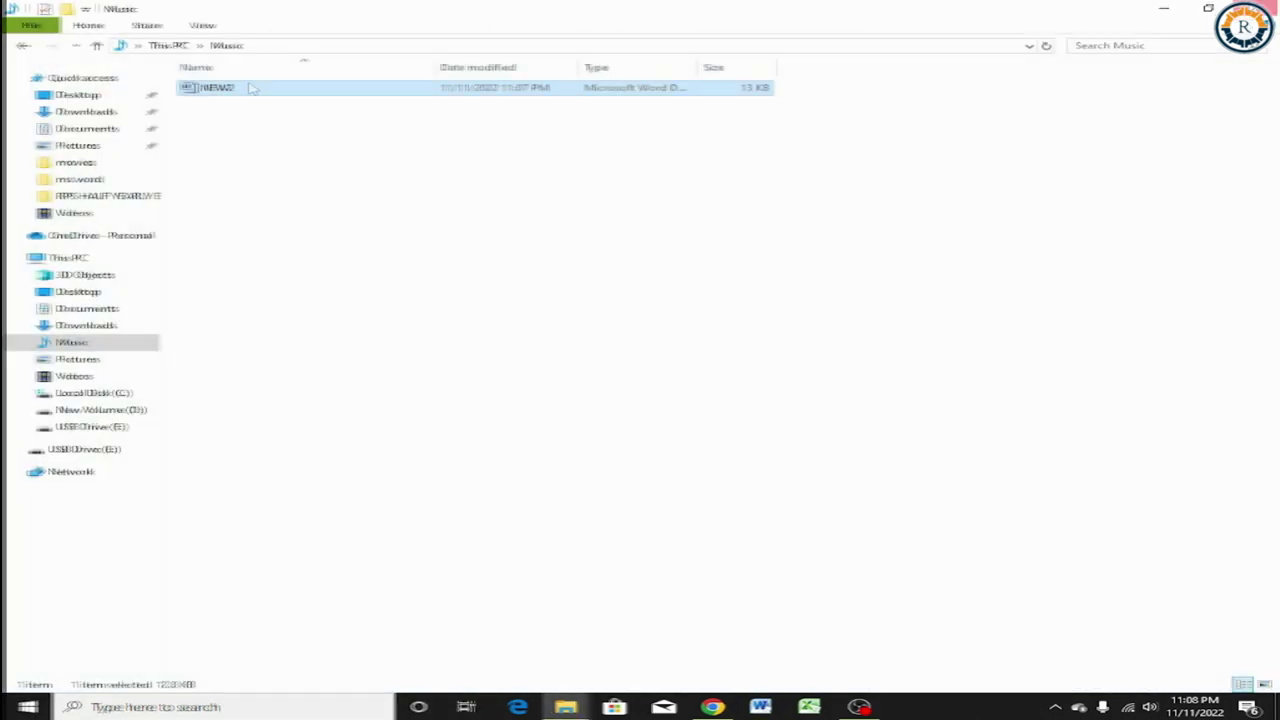
- Reopen NEW2 by double-clicking it in Word
double_click(253, 88)
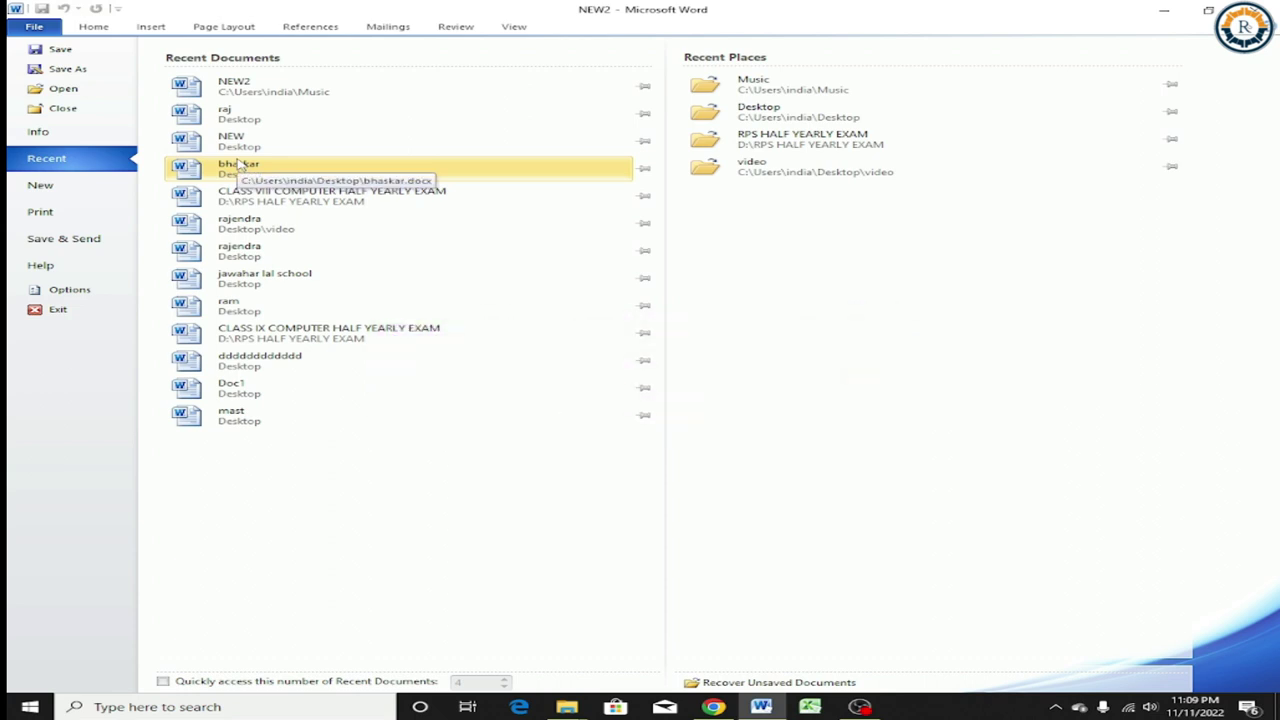
- Create a new blank document, Document1, then bring up NEW2's Info page
left_click(45, 185)
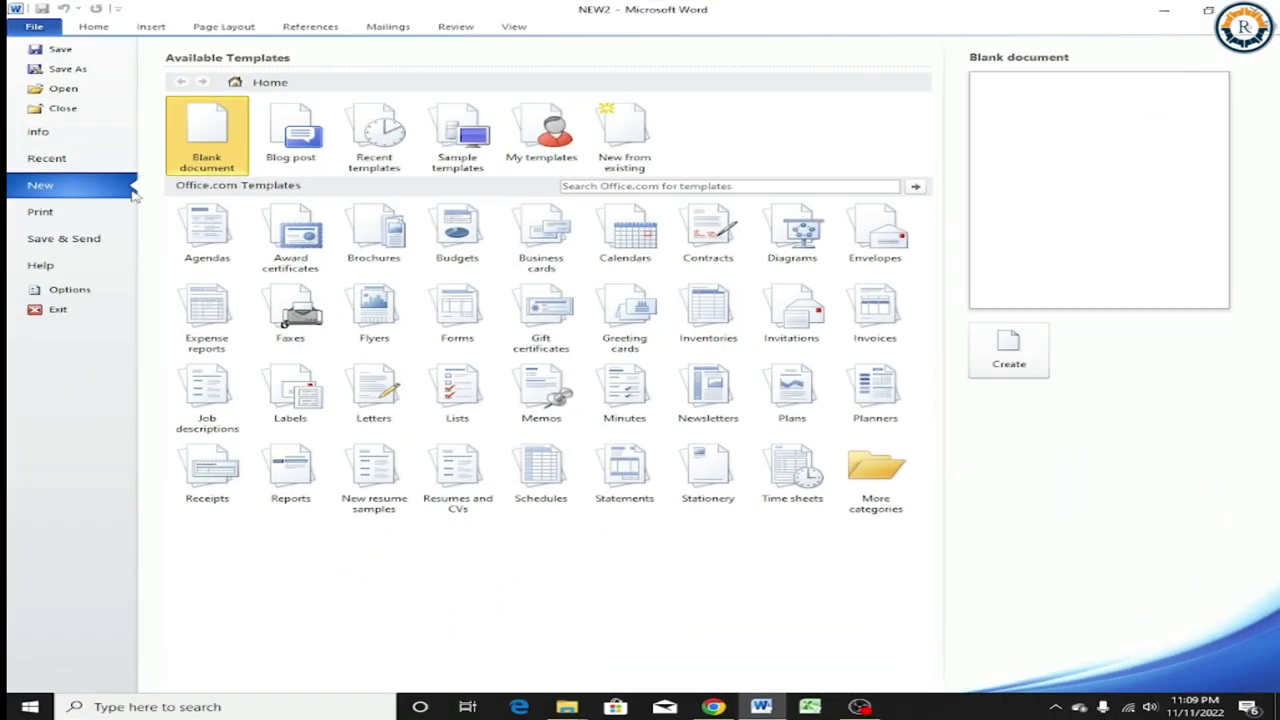
double_click(205, 135)
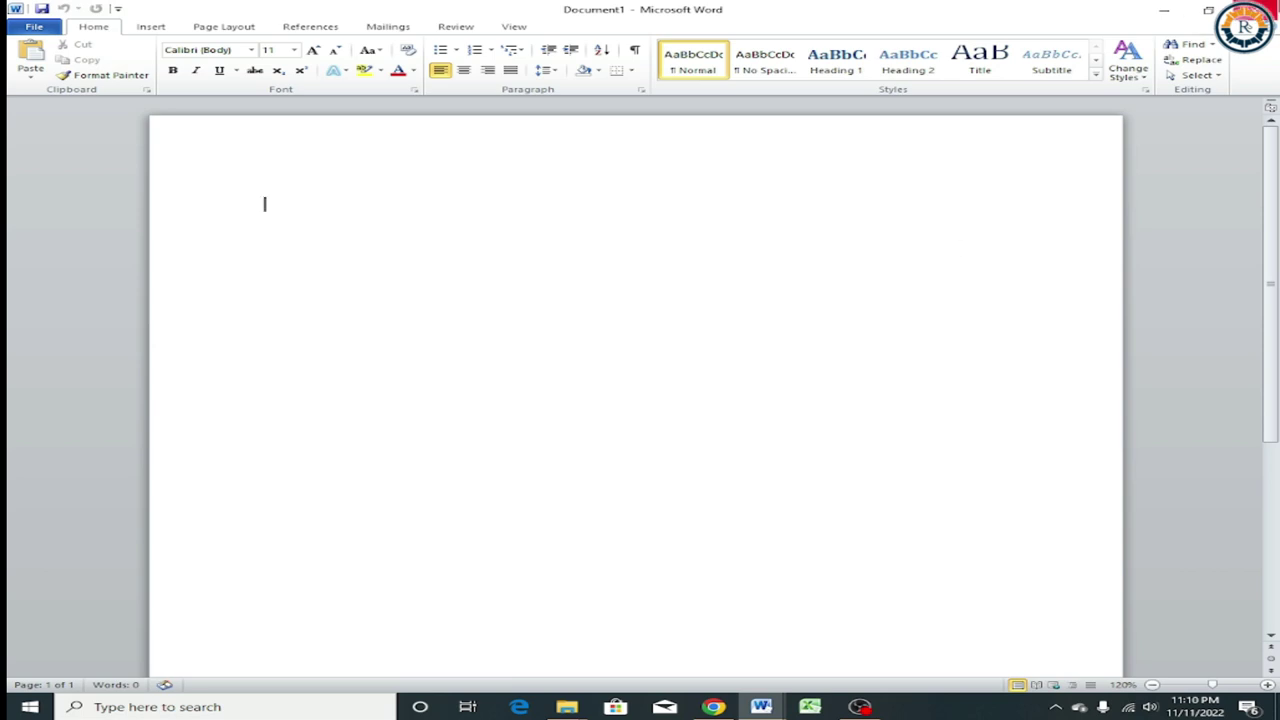
left_click(34, 26)
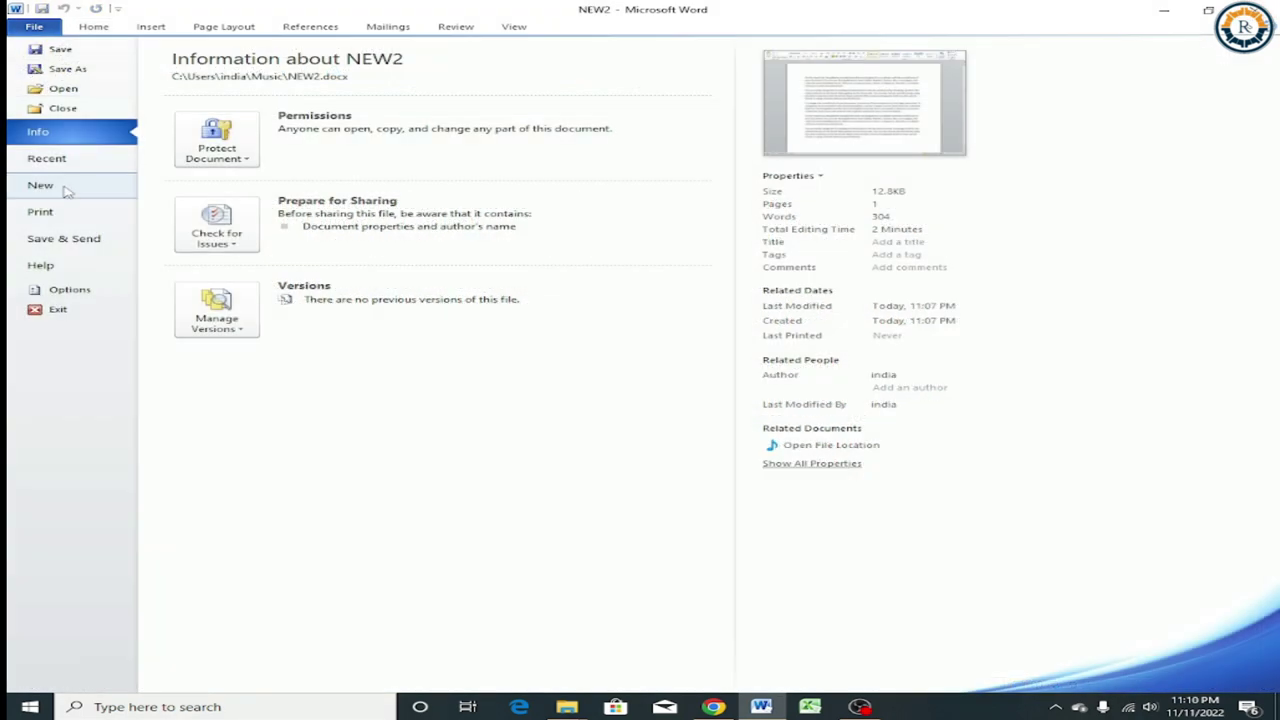
- Show NEW2's print preview, leave it with Esc, and reopen it with Ctrl+P
key("ctrl+n")
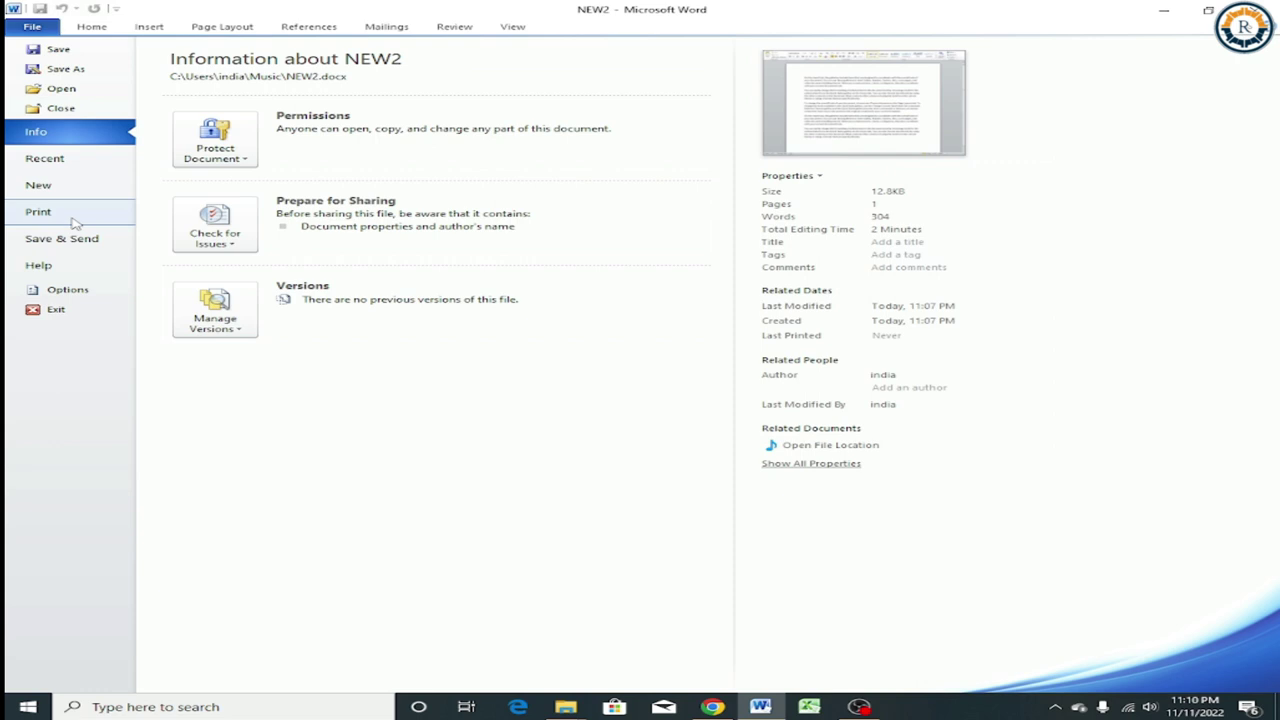
left_click(73, 218)
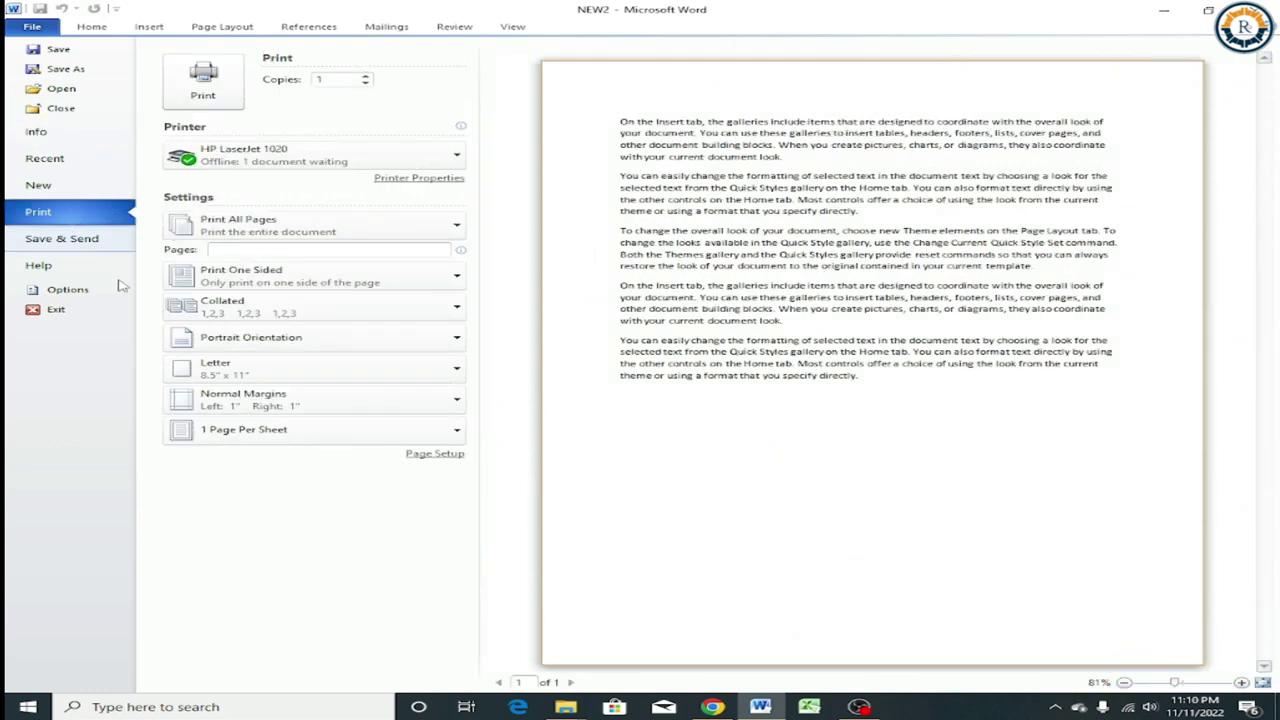
key("Escape")
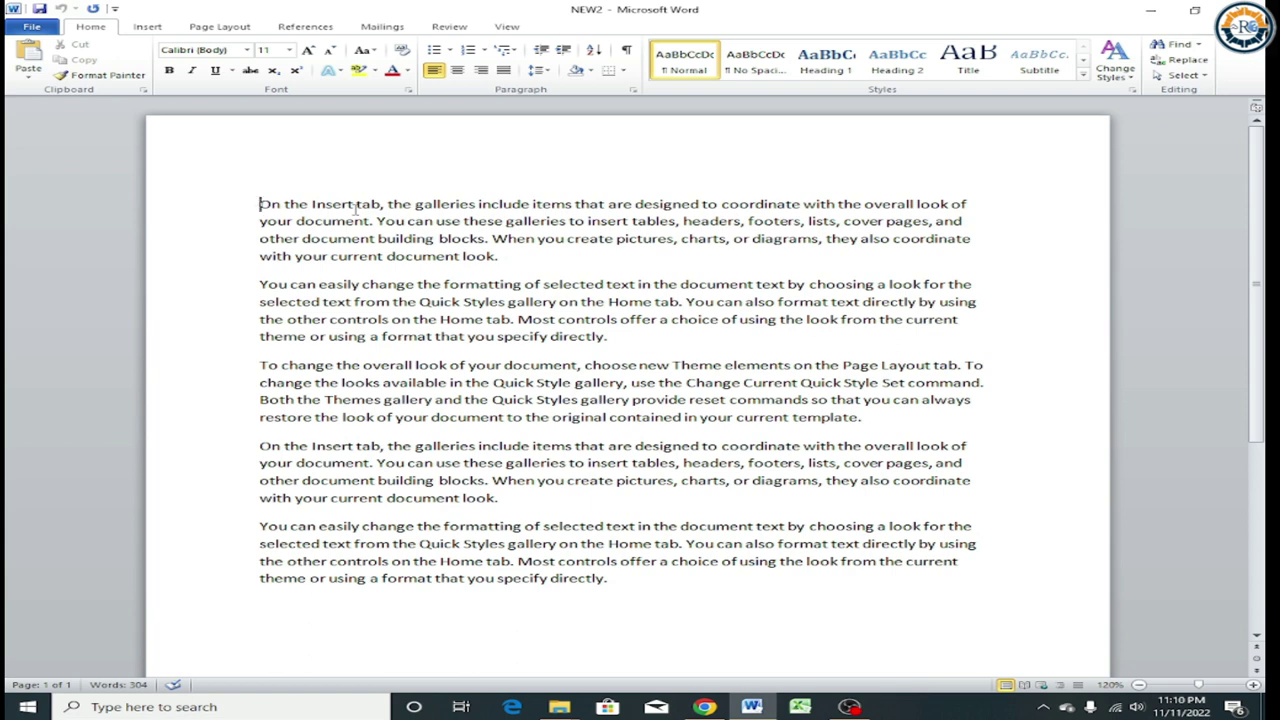
key("ctrl+p")
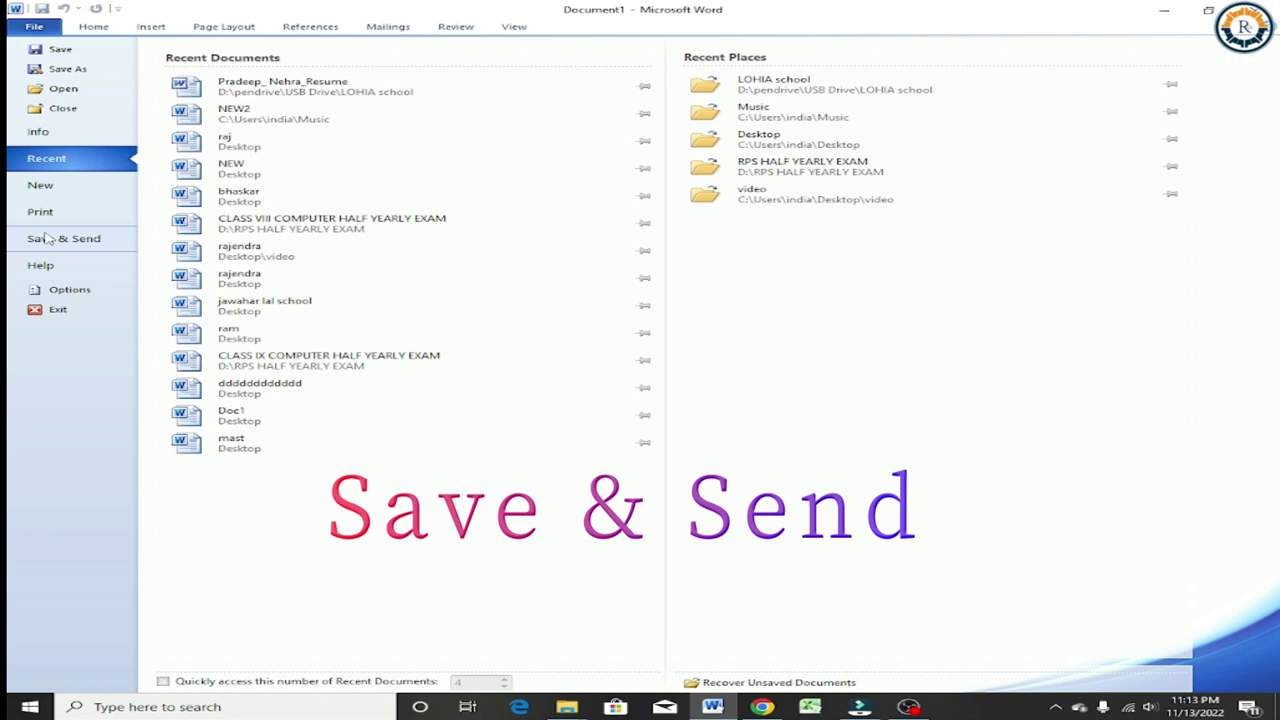
- Return to blank Document1 and open the General page of Word Options
left_click(384, 27)
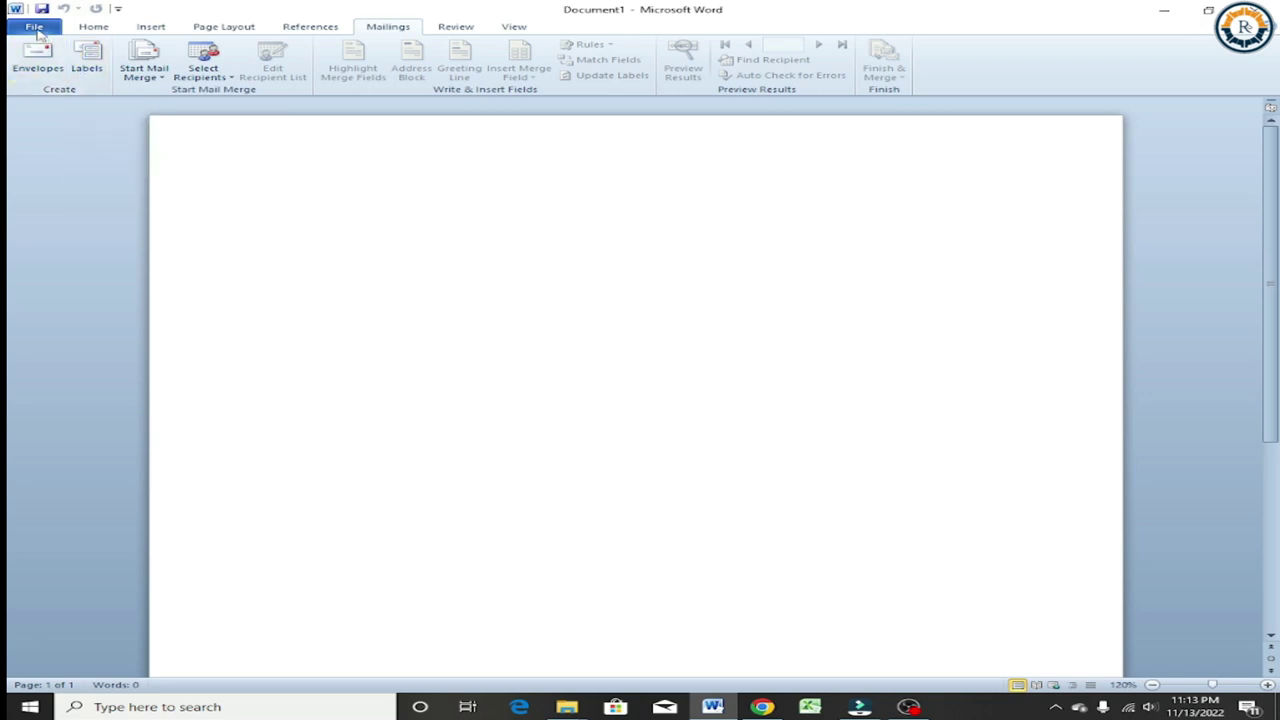
left_click(35, 27)
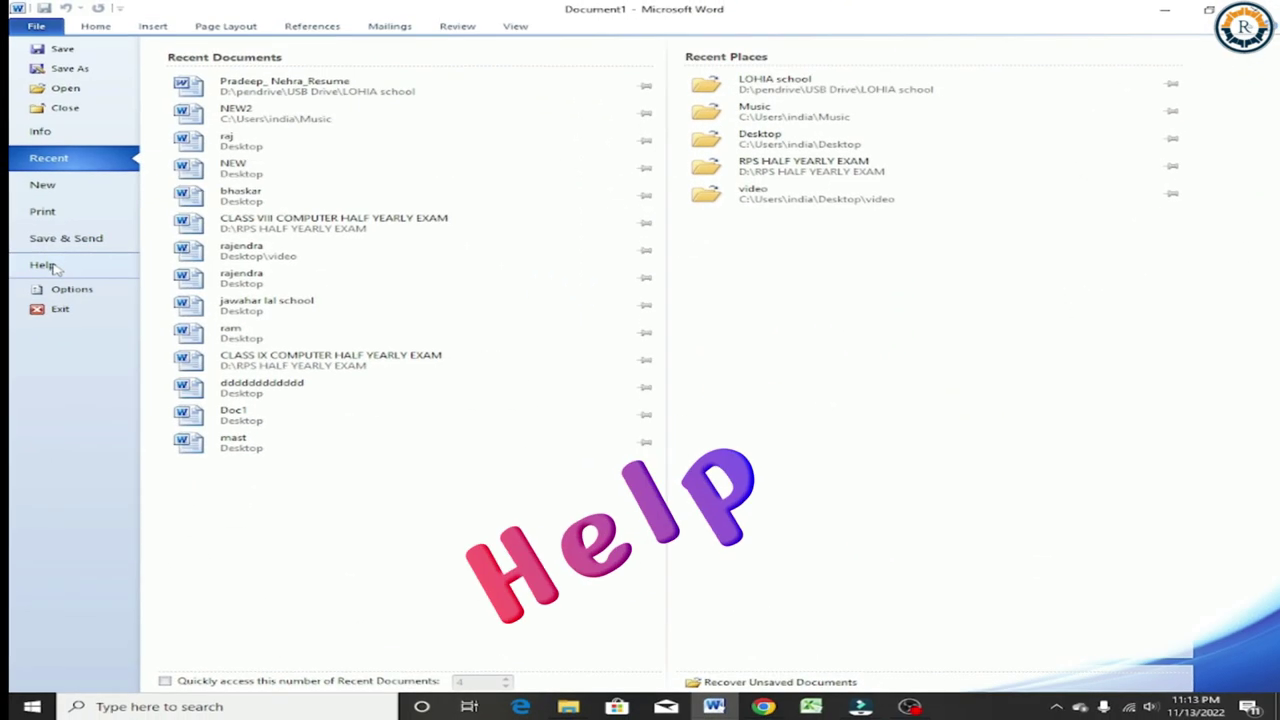
left_click(56, 291)
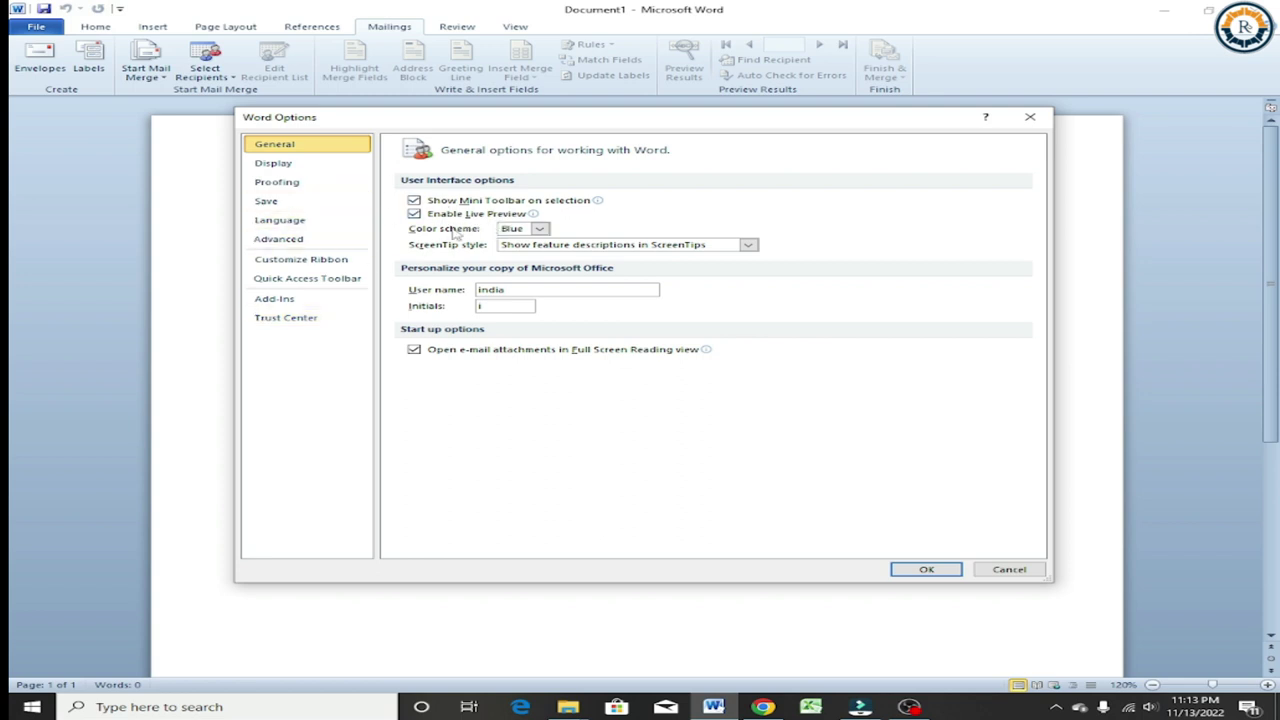
- Set the colour scheme to Silver in General options and apply it
left_click(540, 230)
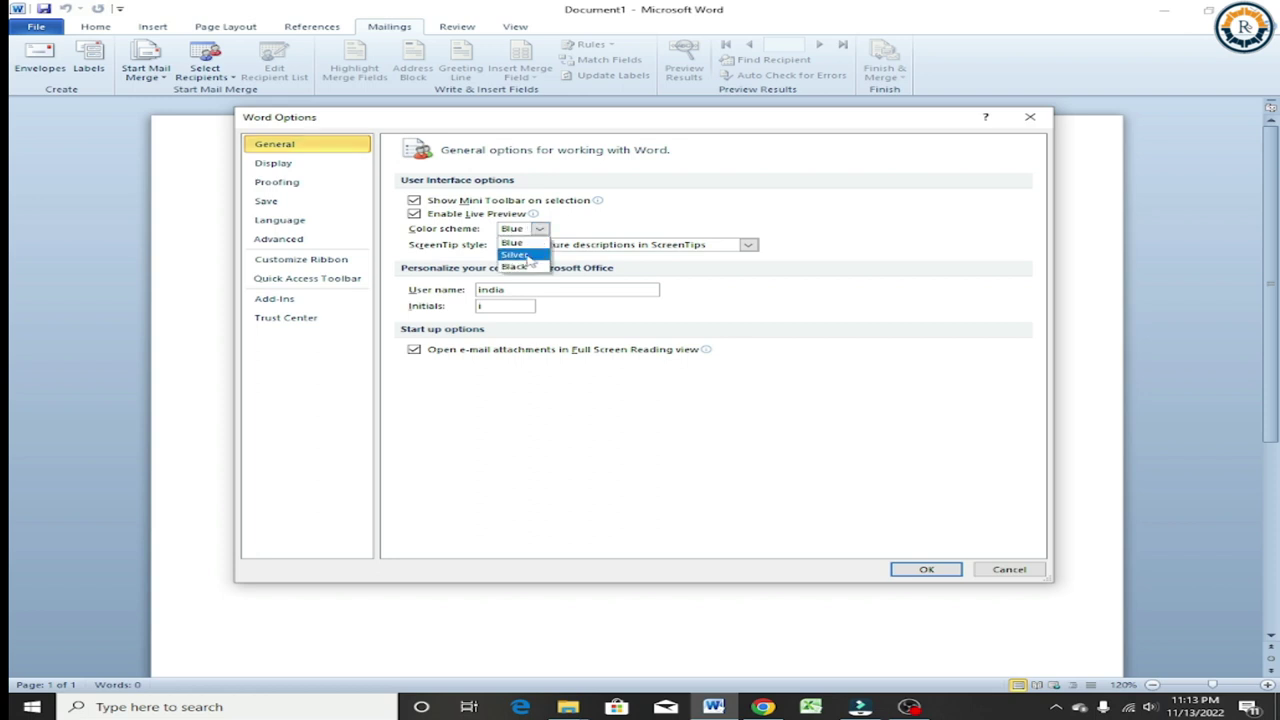
left_click(514, 255)
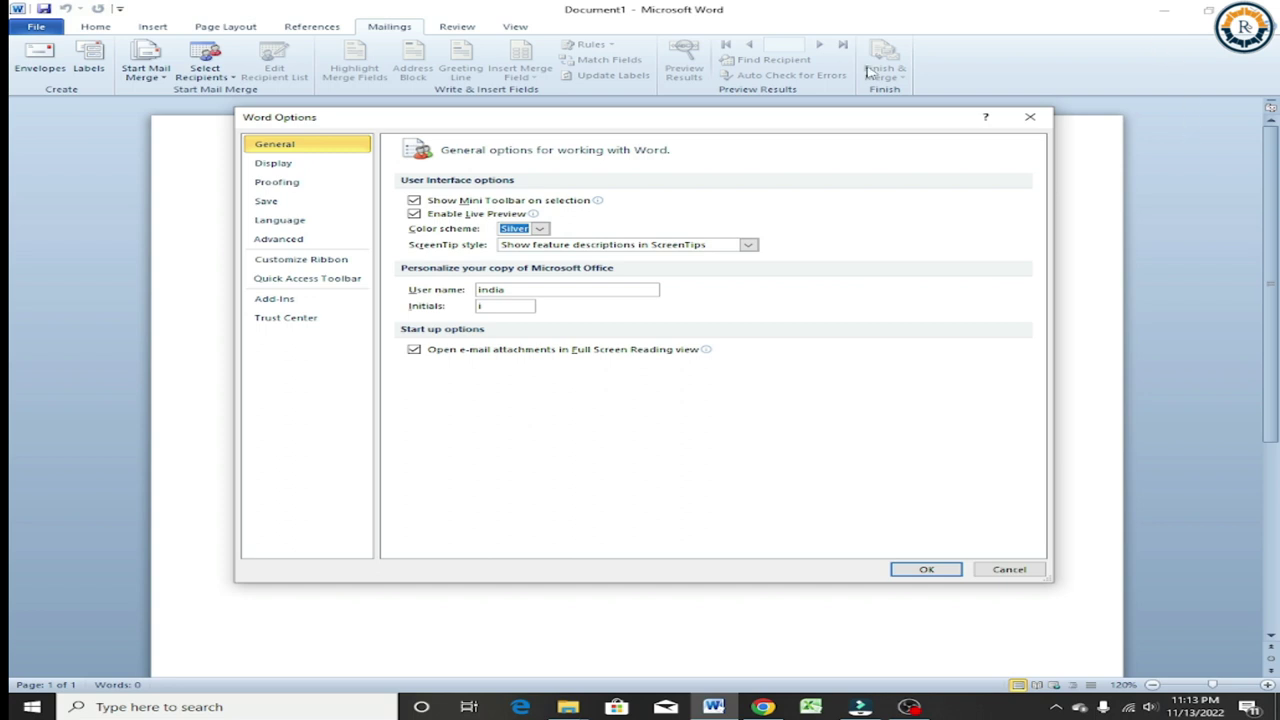
left_click(926, 569)
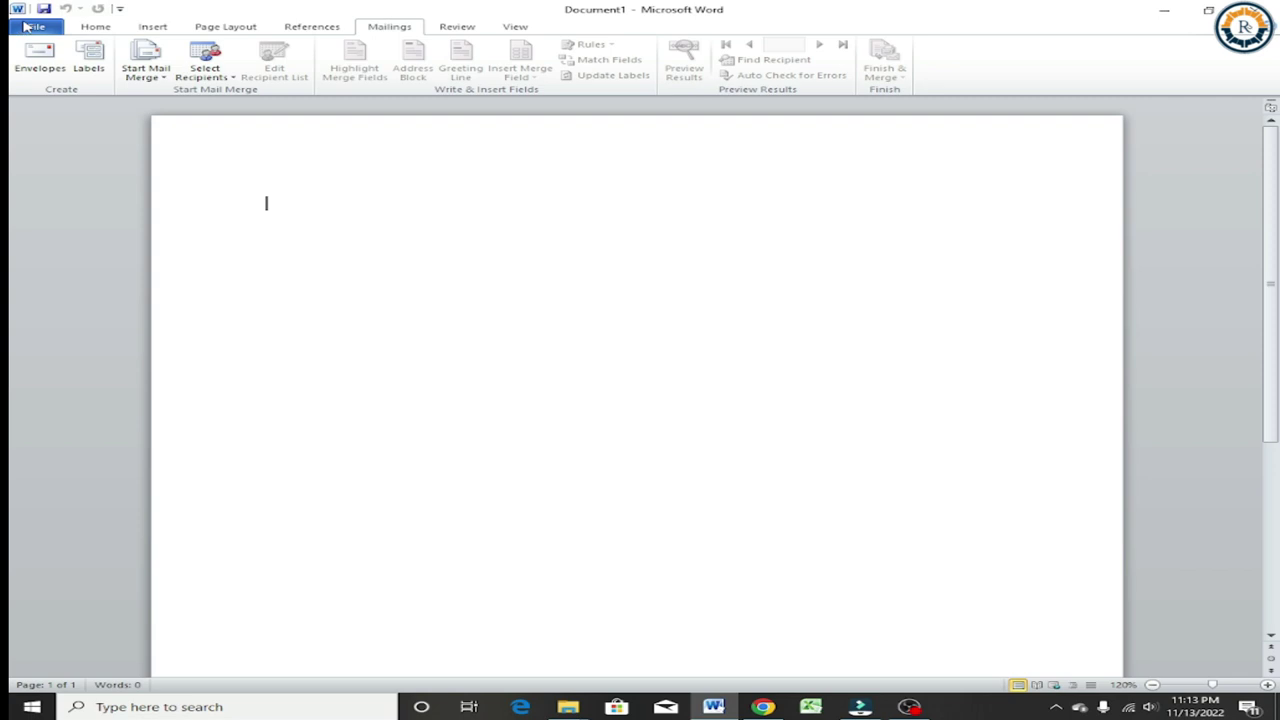
- Reopen Word Options and change the colour scheme to Black
left_click(26, 27)
left_click(100, 298)
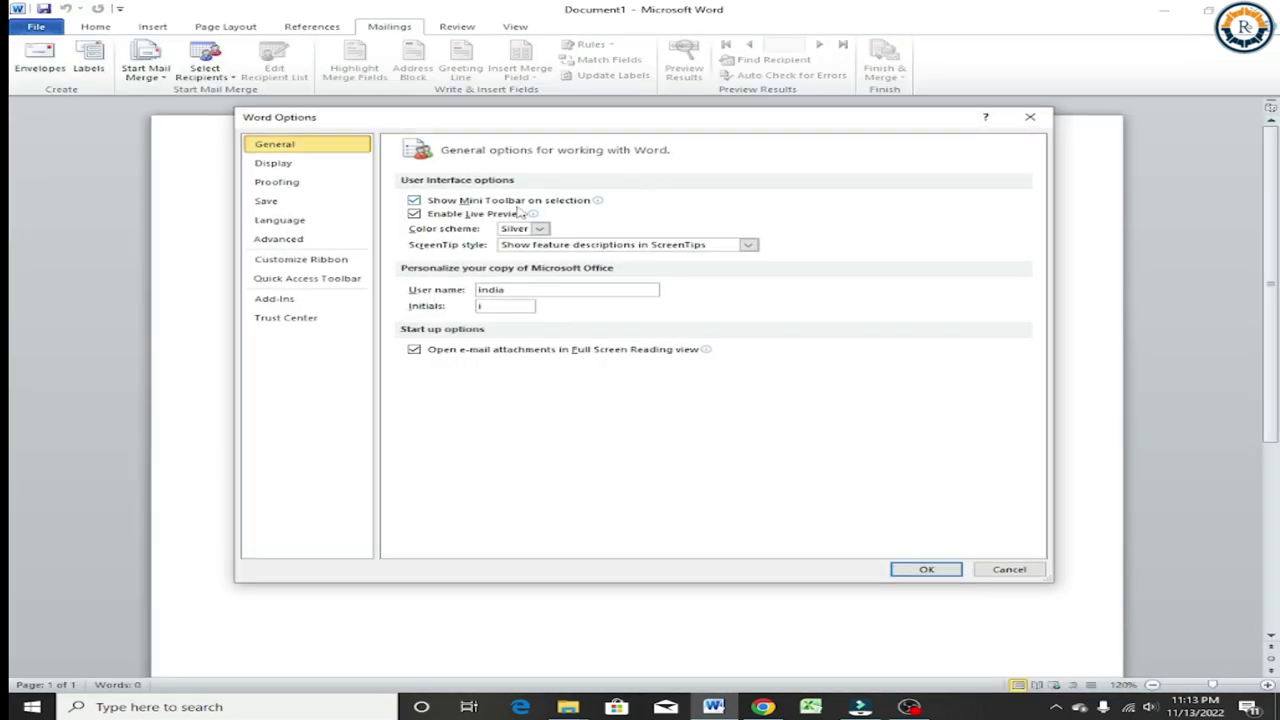
left_click(538, 229)
left_click(514, 266)
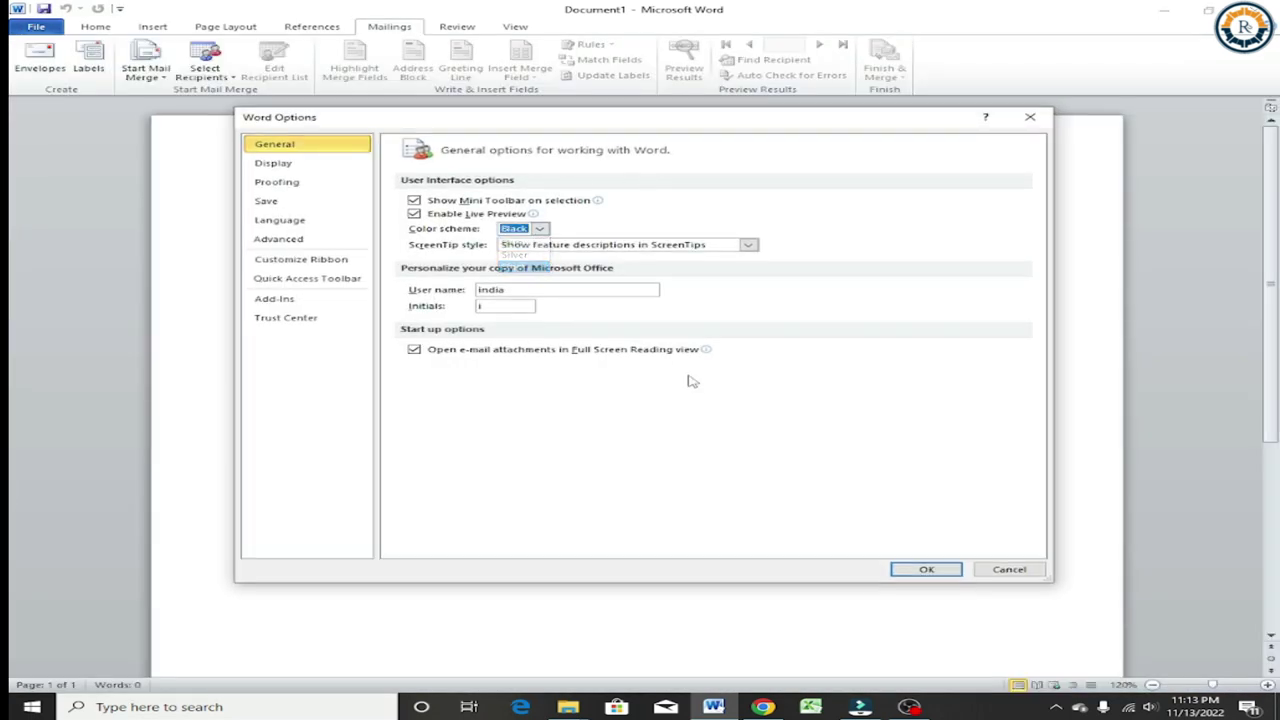
left_click(921, 570)
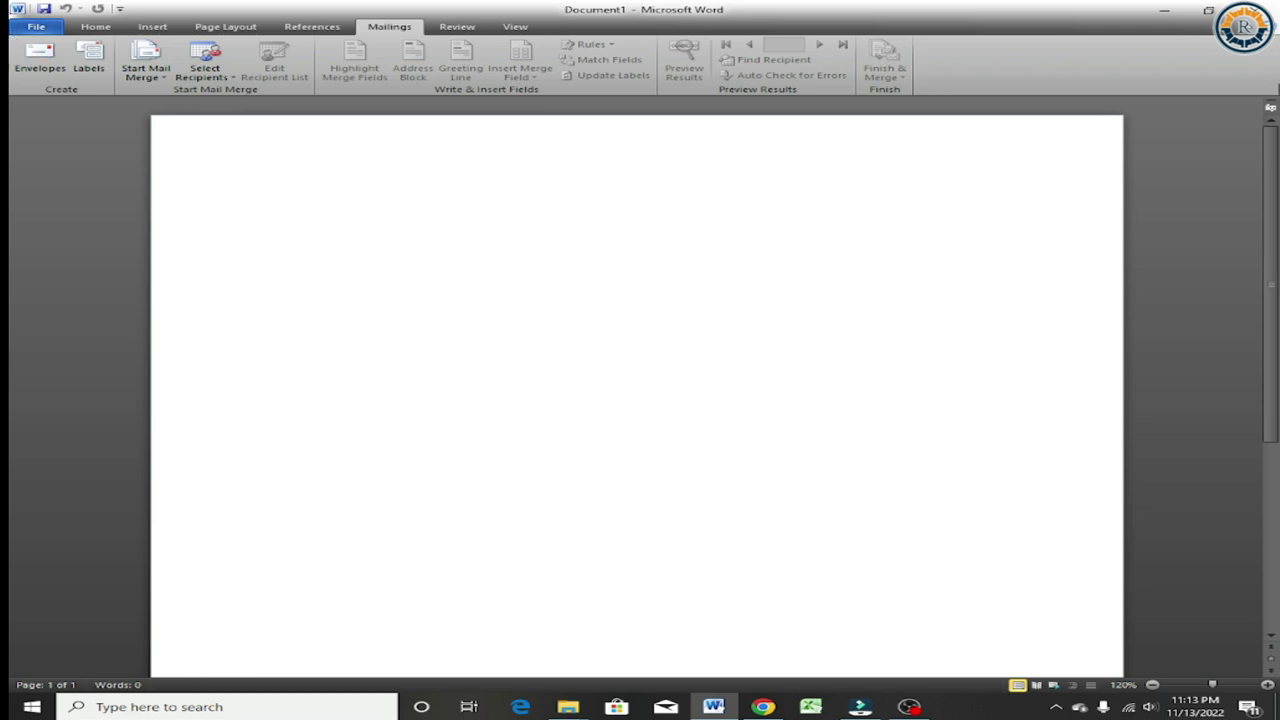
- Reopen Word Options to check the General colour scheme reads Black
left_click(38, 27)
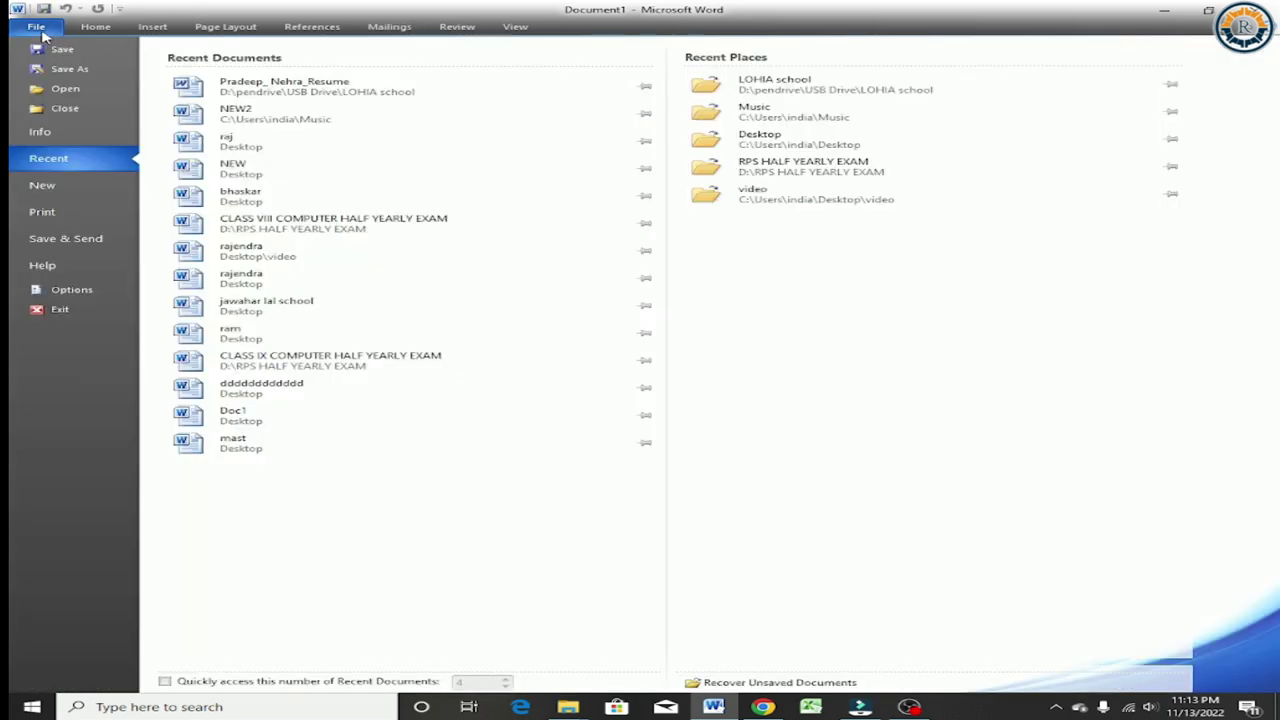
left_click(72, 290)
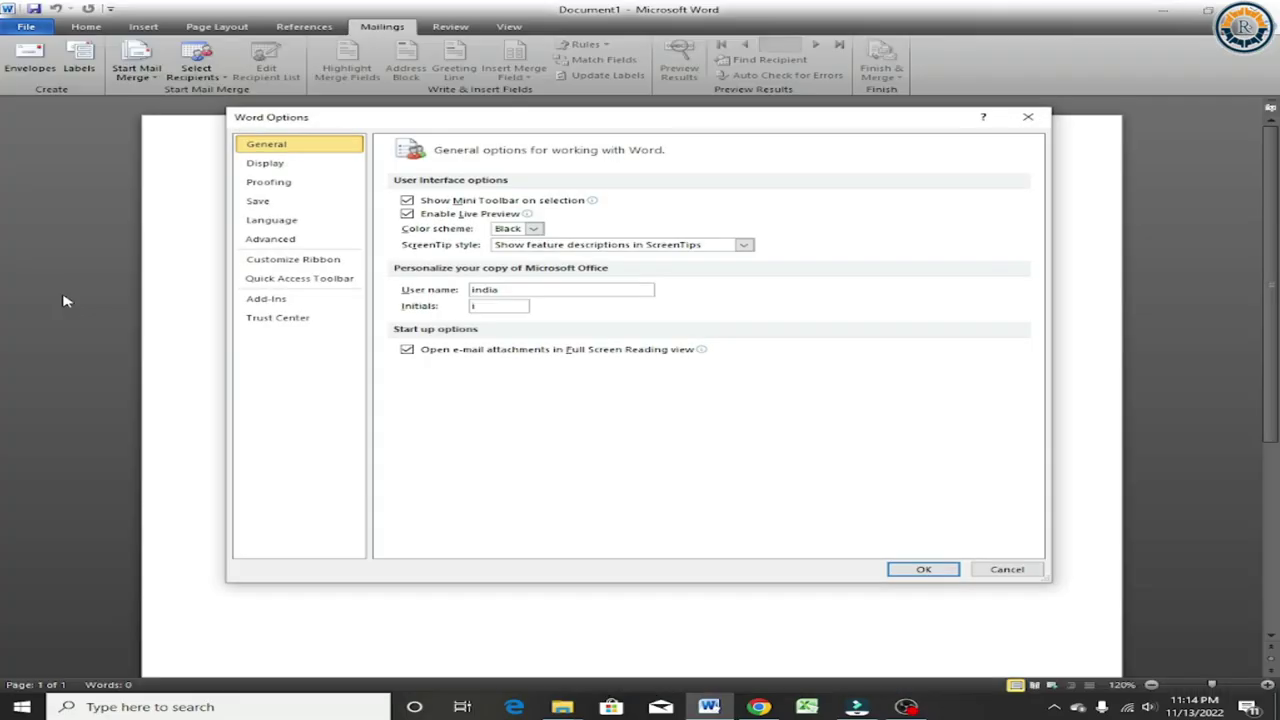